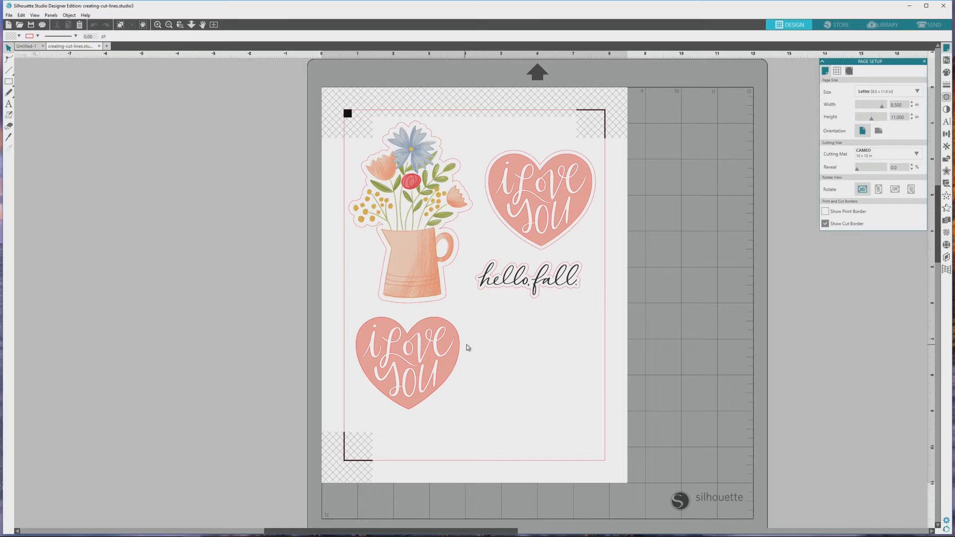
- Copy the outlined "i love you" heart from beside the flower pitcher into a new document and move it to the page's upper middle
drag(474, 139, 608, 248)
key(i)
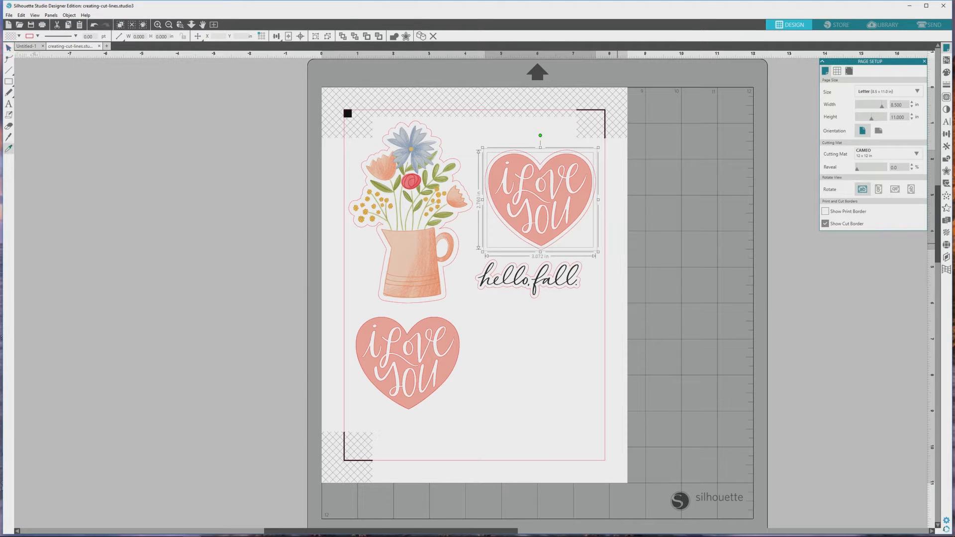
click(9, 25)
key(ctrl+v)
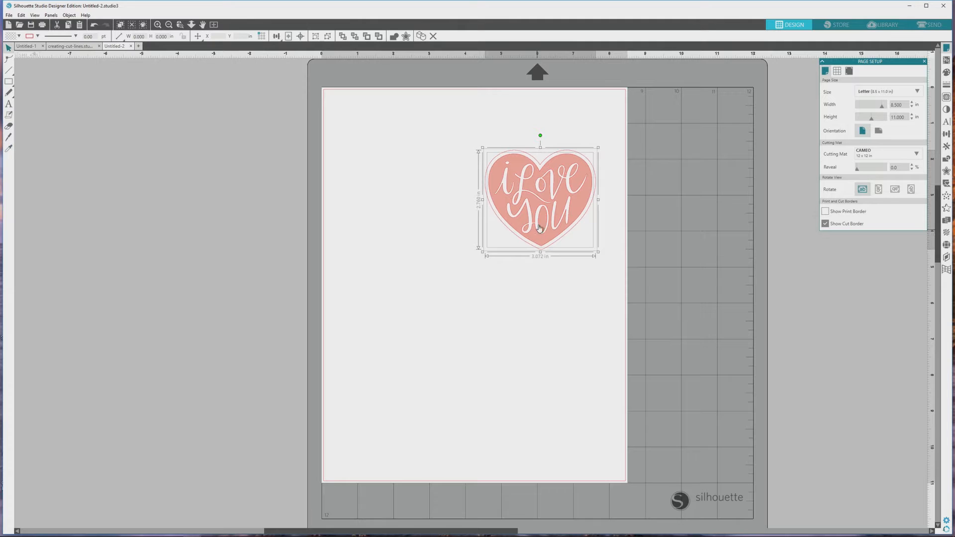
drag(542, 206, 456, 247)
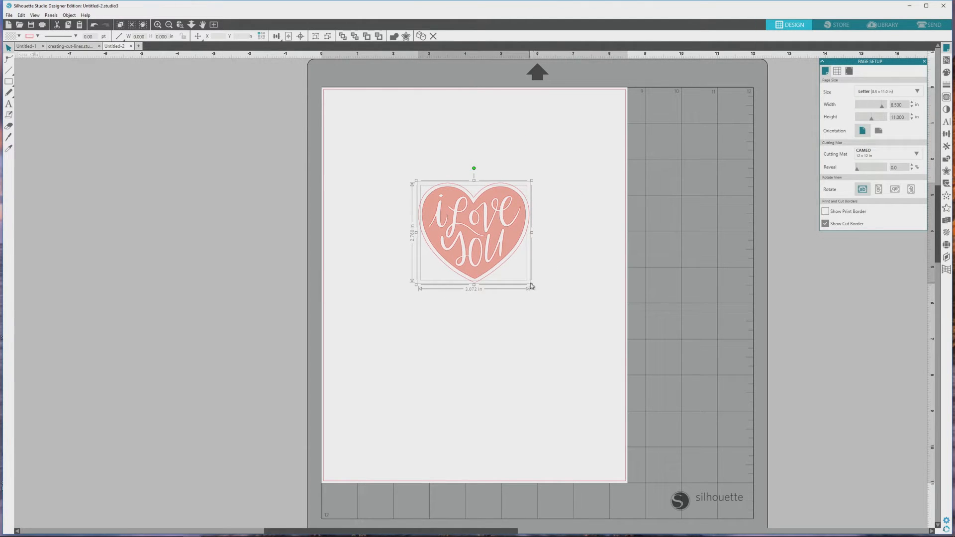
click(156, 25)
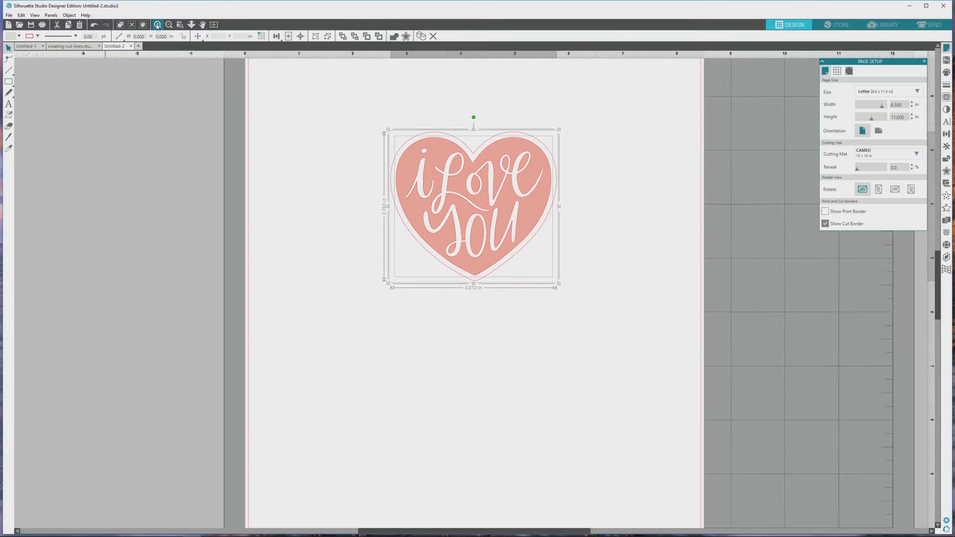
scroll(326, 239, up, 3)
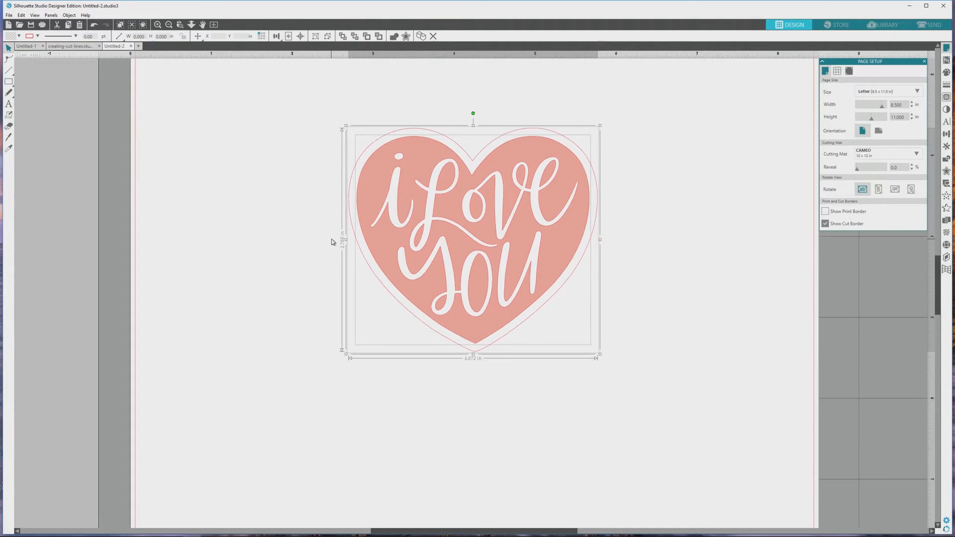
click(310, 224)
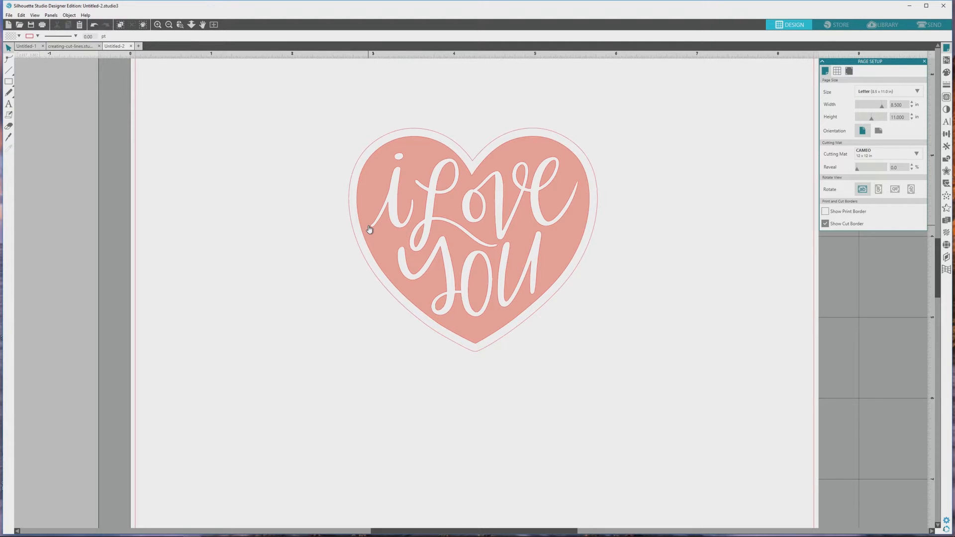
- Try red, turquoise and pink solid fills on the heart, setting the pink fill's transparency to 65% and back to 0%
click(370, 228)
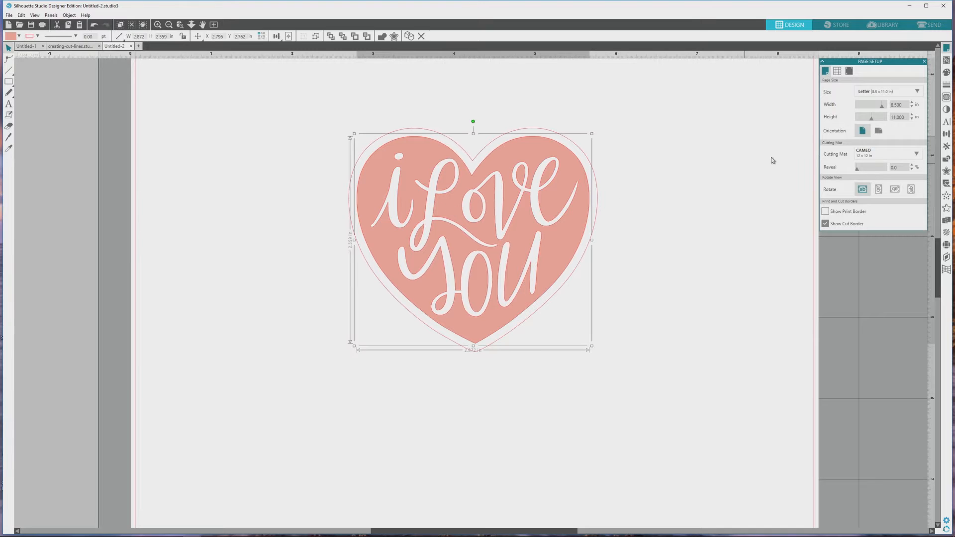
click(947, 73)
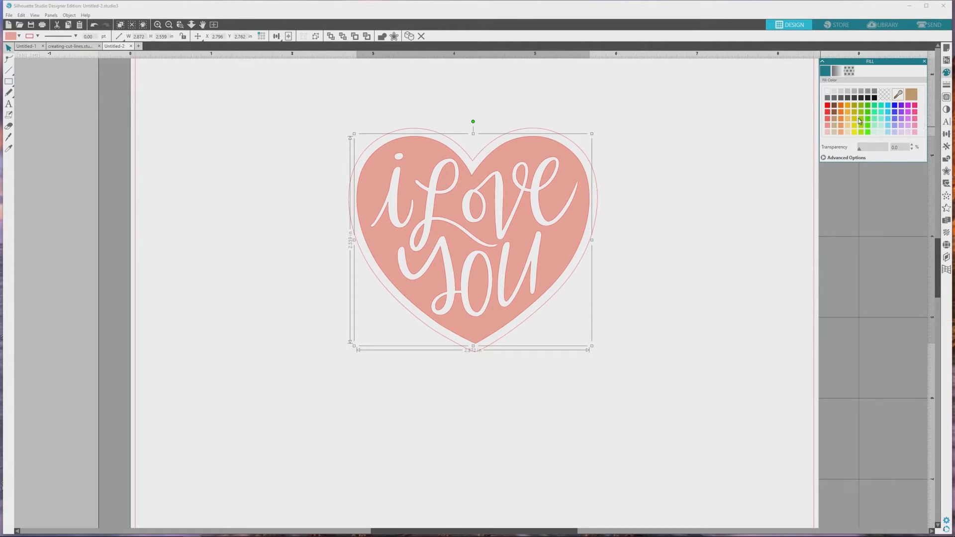
click(829, 119)
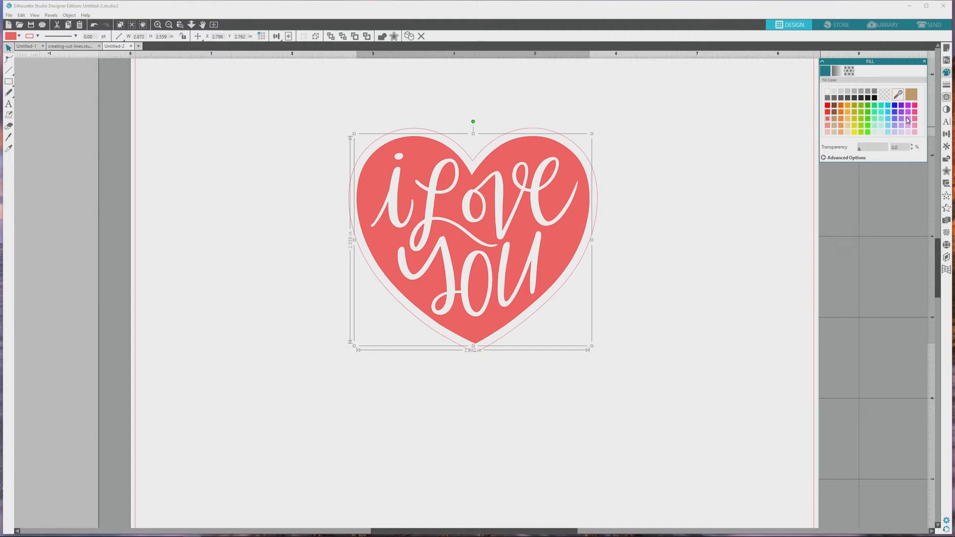
click(848, 118)
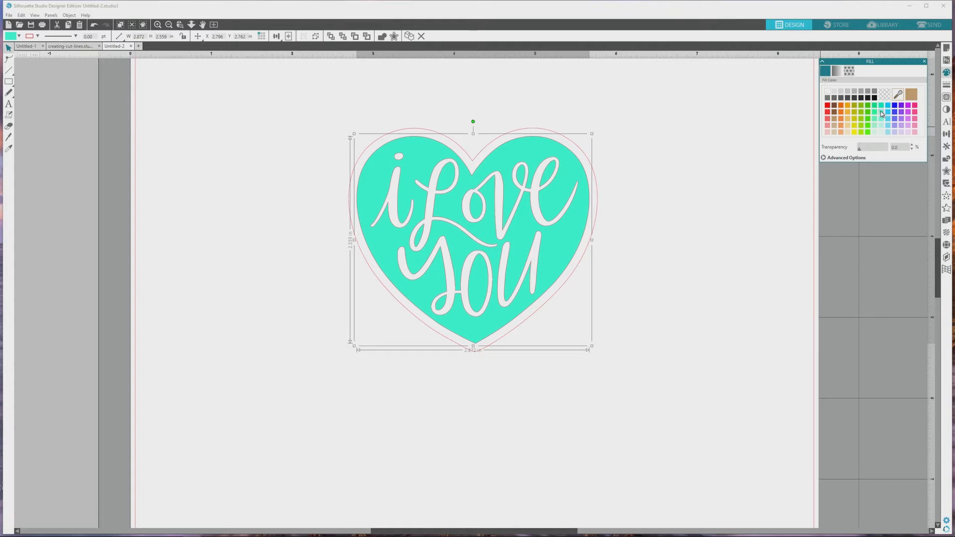
click(914, 112)
drag(859, 148, 878, 149)
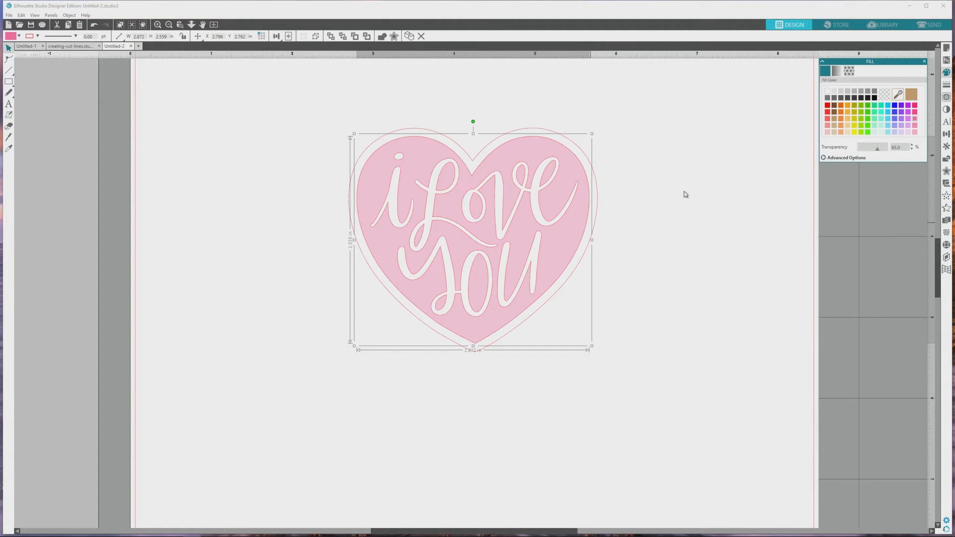
drag(878, 149, 852, 155)
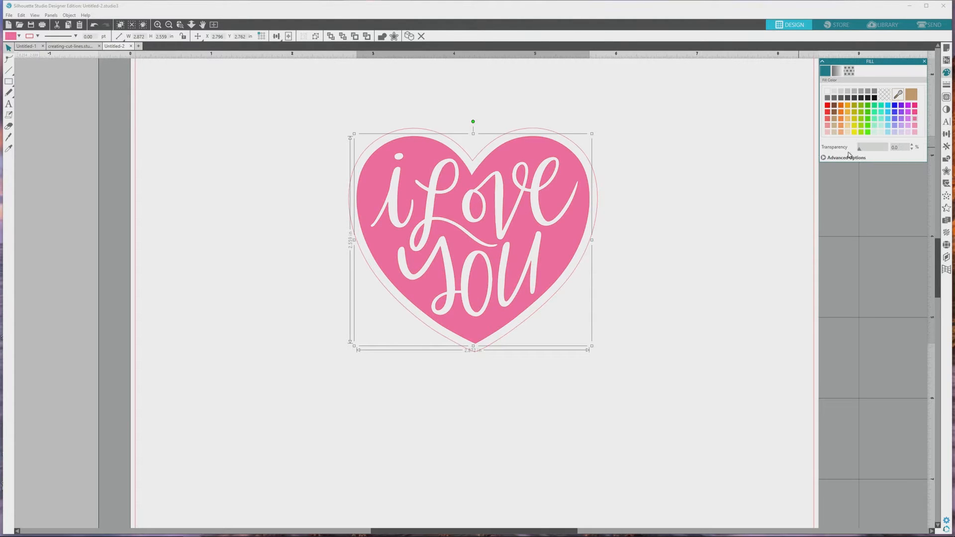
- Try custom fill colours on the heart from the advanced colour options, ending with orange FE601D
click(824, 159)
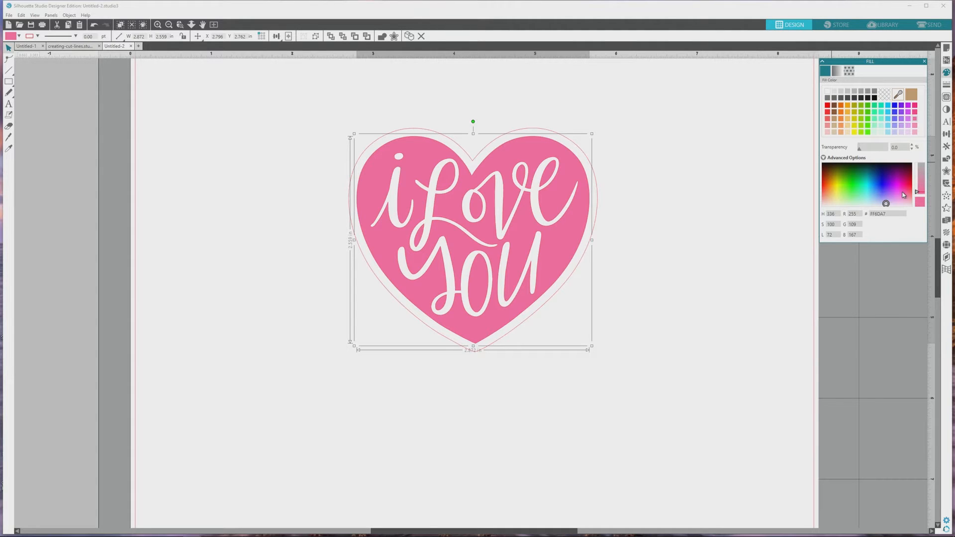
mouse_move(917, 192)
mouse_down()
mouse_move(918, 159)
mouse_move(918, 192)
mouse_up()
click(891, 183)
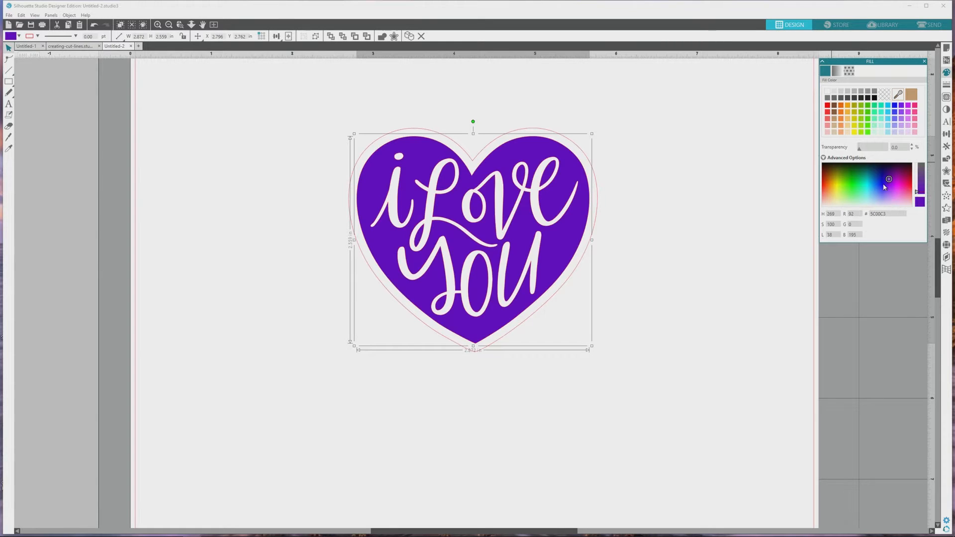
click(878, 190)
click(863, 185)
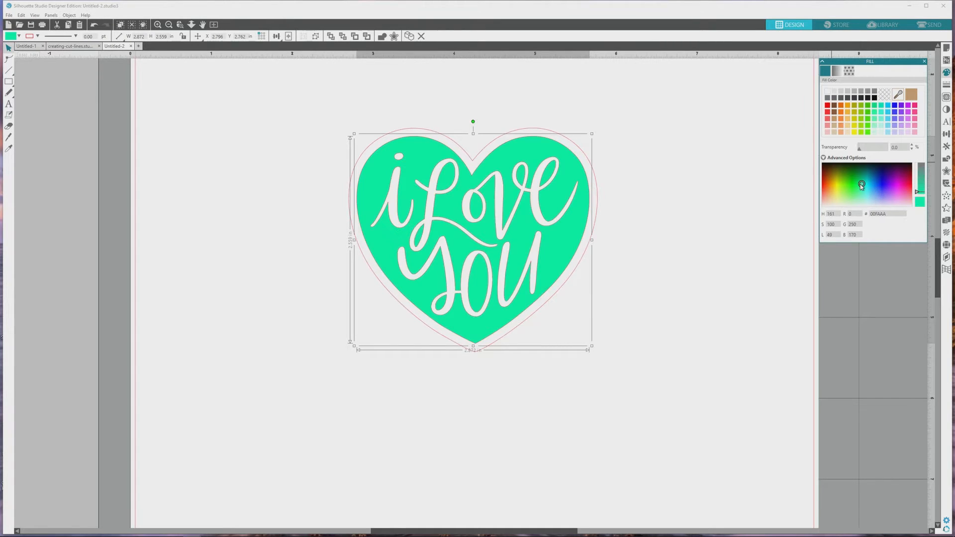
click(840, 192)
click(826, 187)
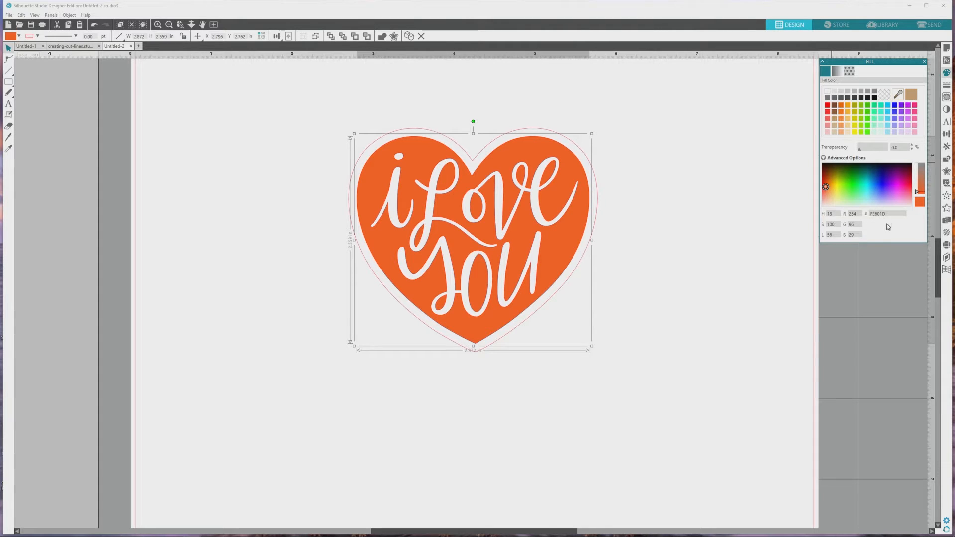
click(777, 273)
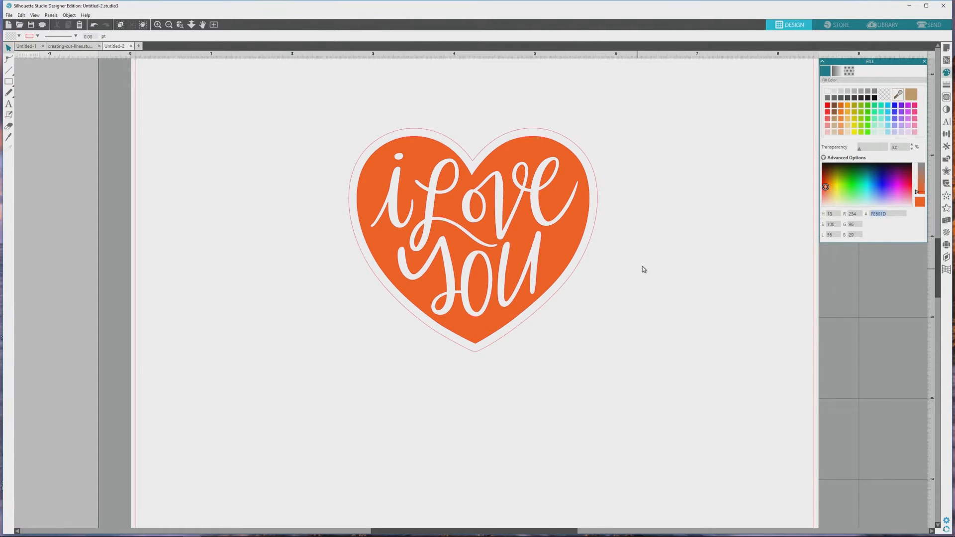
- Try a dark red-and-white gradient and a magenta-to-white gradient on the heart, and undo both fills
click(554, 247)
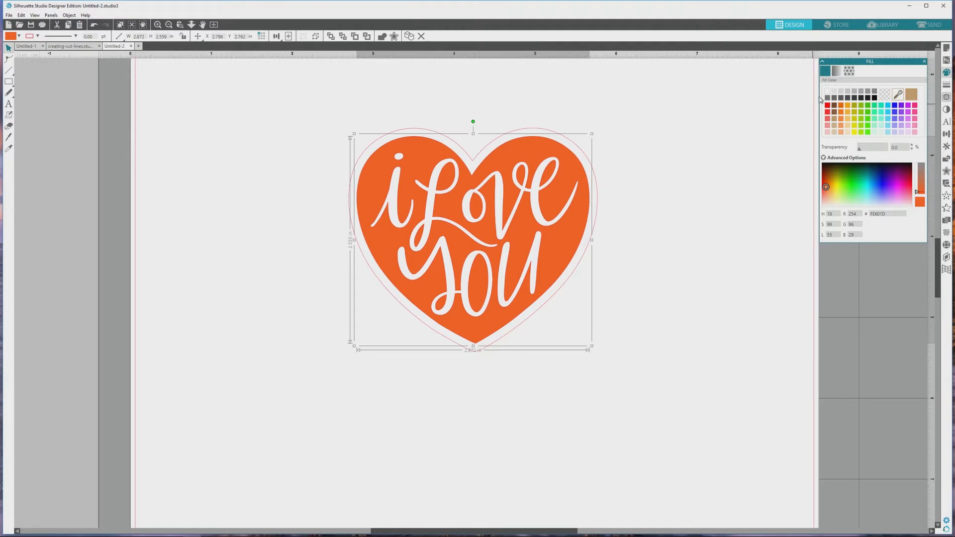
click(837, 72)
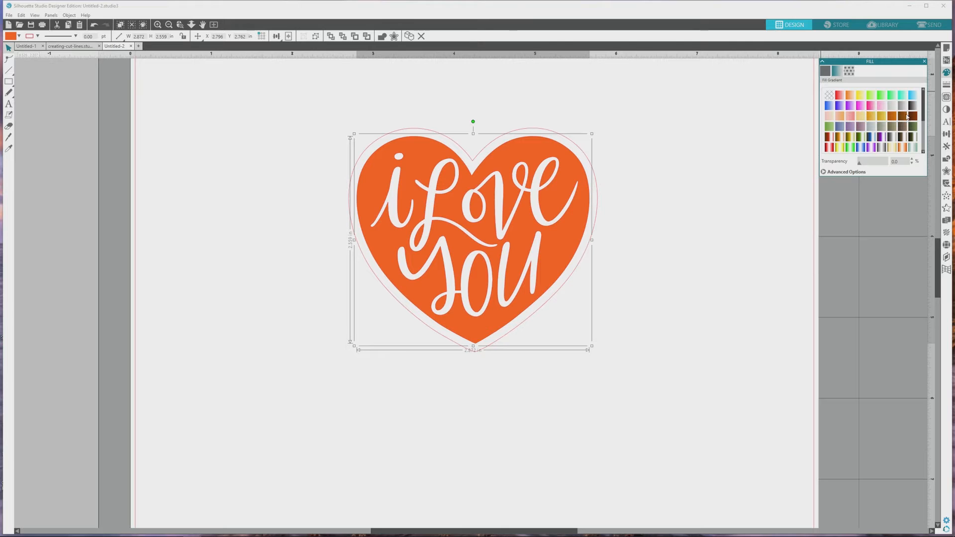
scroll(921, 114, down, 3)
scroll(920, 118, up, 5)
click(829, 138)
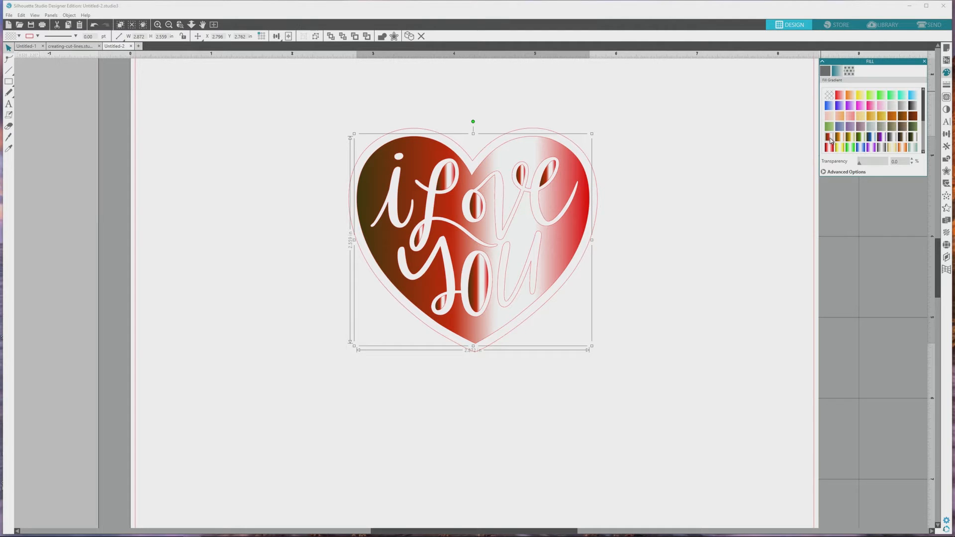
click(859, 106)
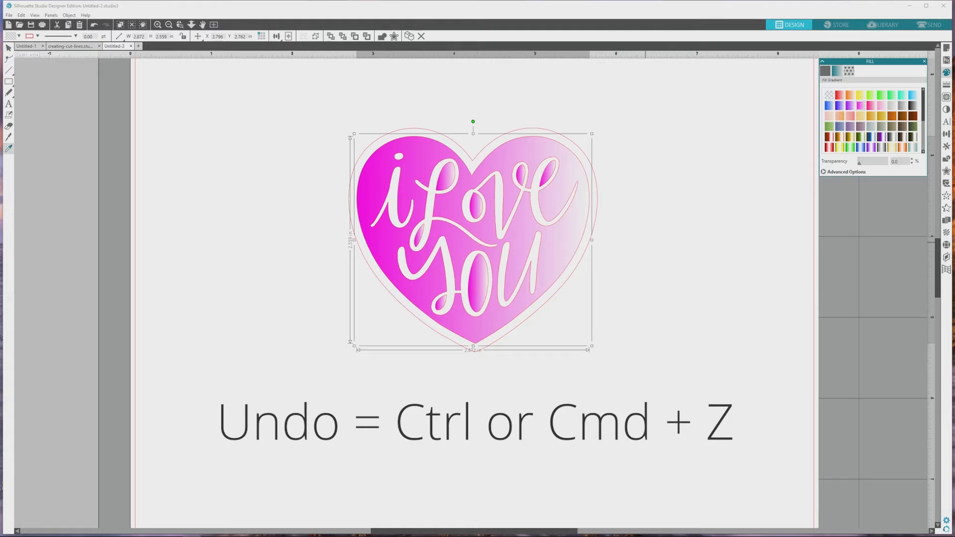
key(ctrl+z)
key(ctrl+z)
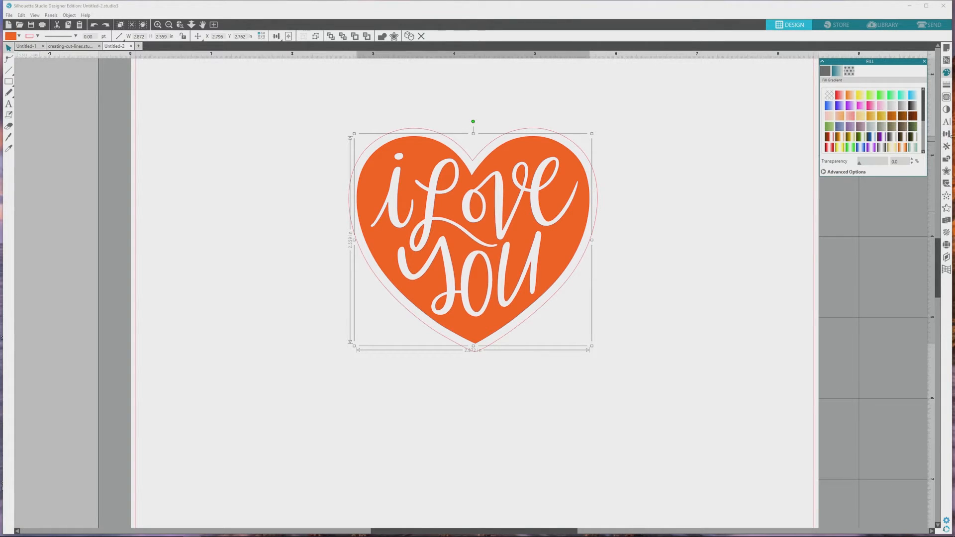
- Weld the heart's lettering design and fill it with the magenta-to-white gradient
click(945, 159)
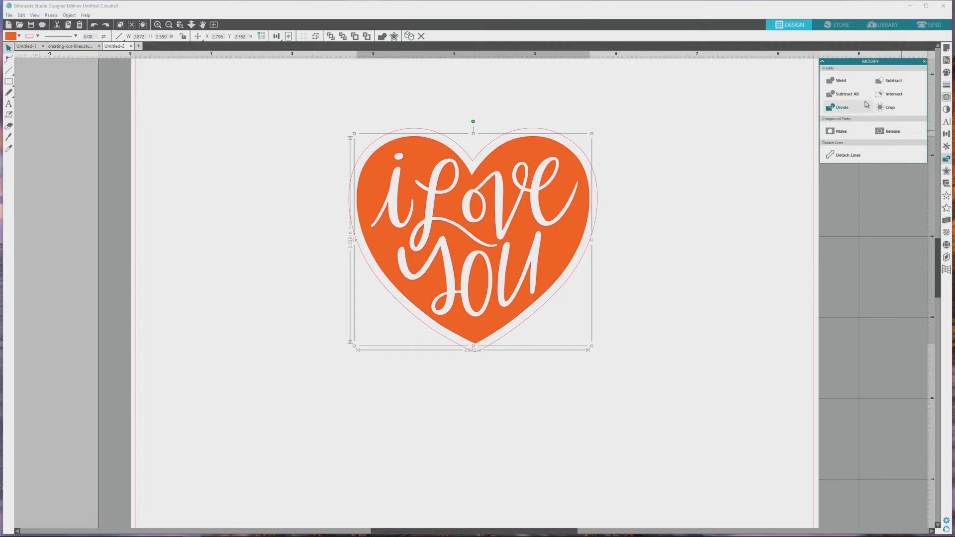
click(840, 85)
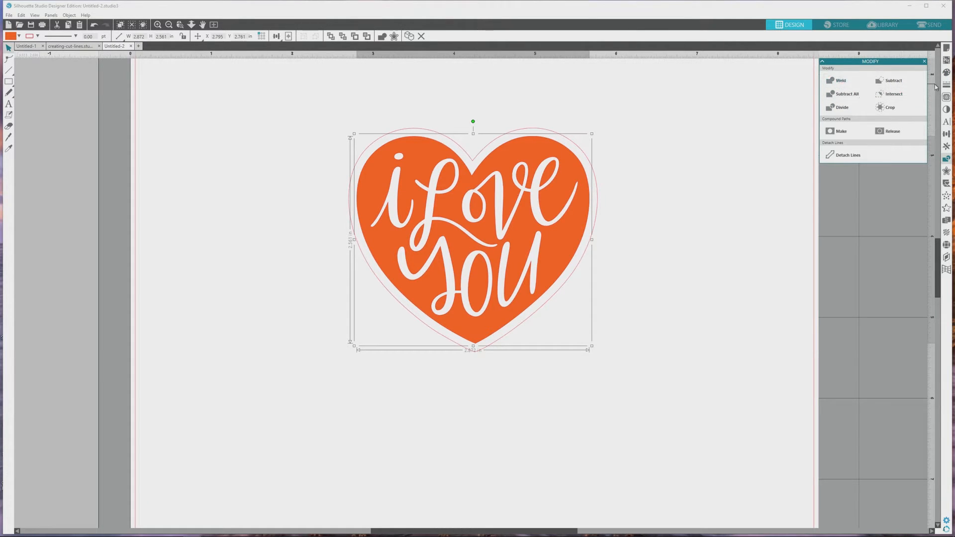
click(947, 73)
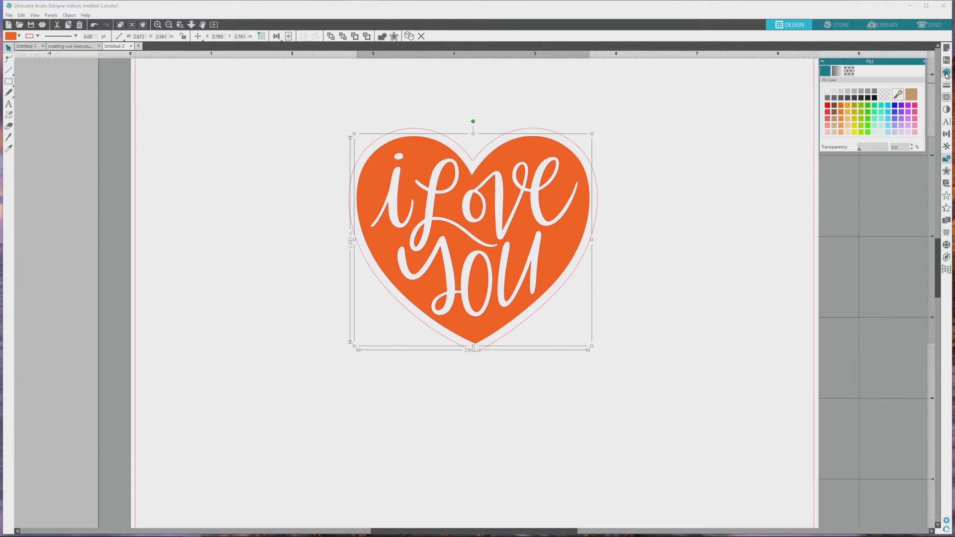
click(839, 72)
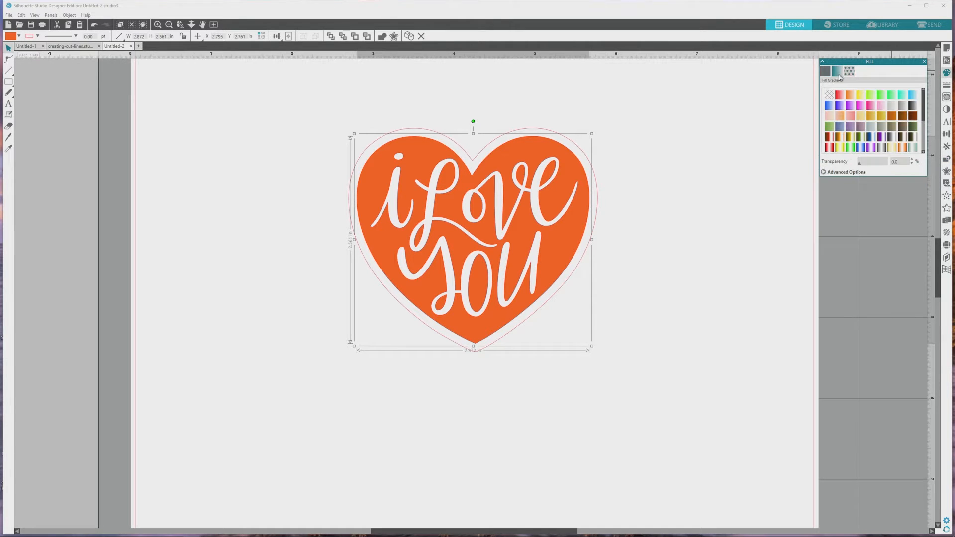
click(861, 106)
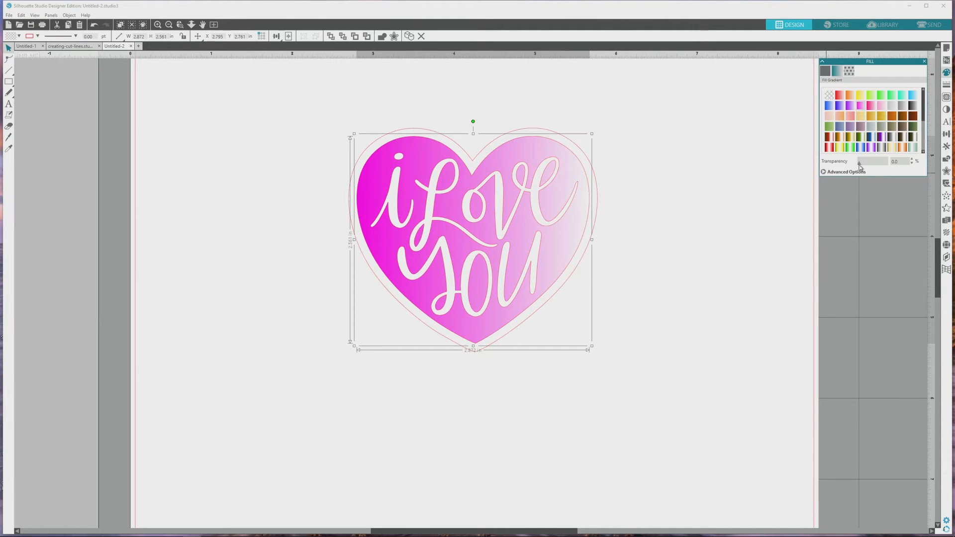
- Try a 70% transparency on the heart's gradient fill and return it to 0%
drag(859, 165, 880, 164)
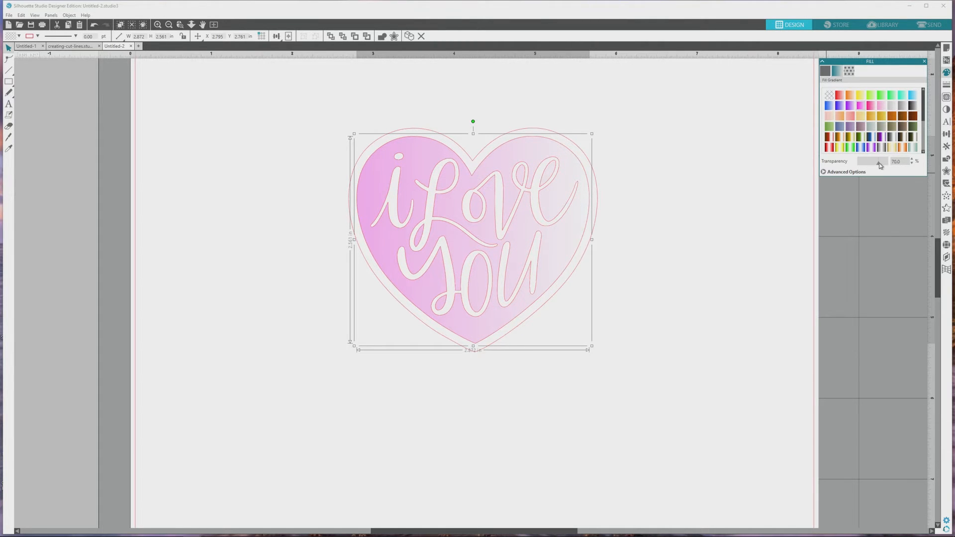
drag(880, 164, 850, 166)
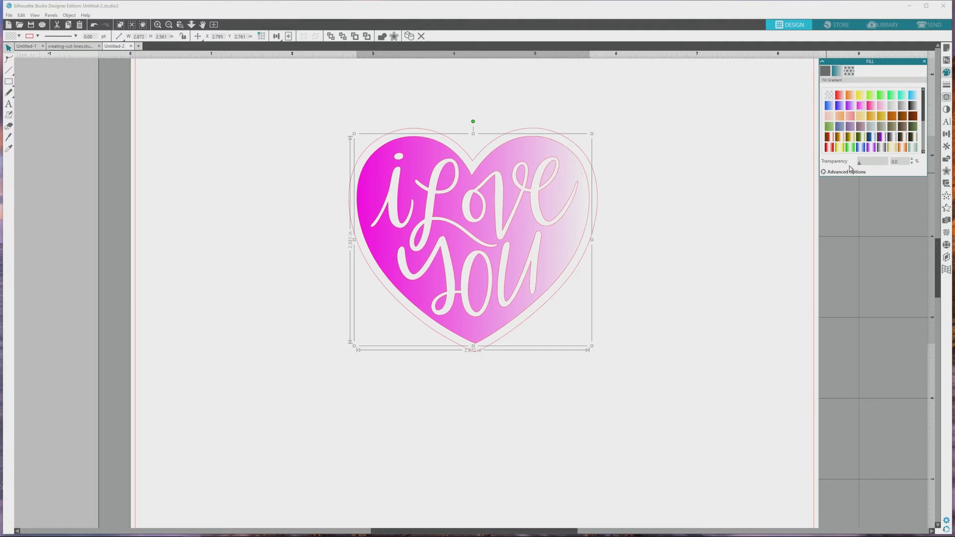
- Change the white end colour of the heart's gradient to blue-violet using the advanced gradient options
click(823, 172)
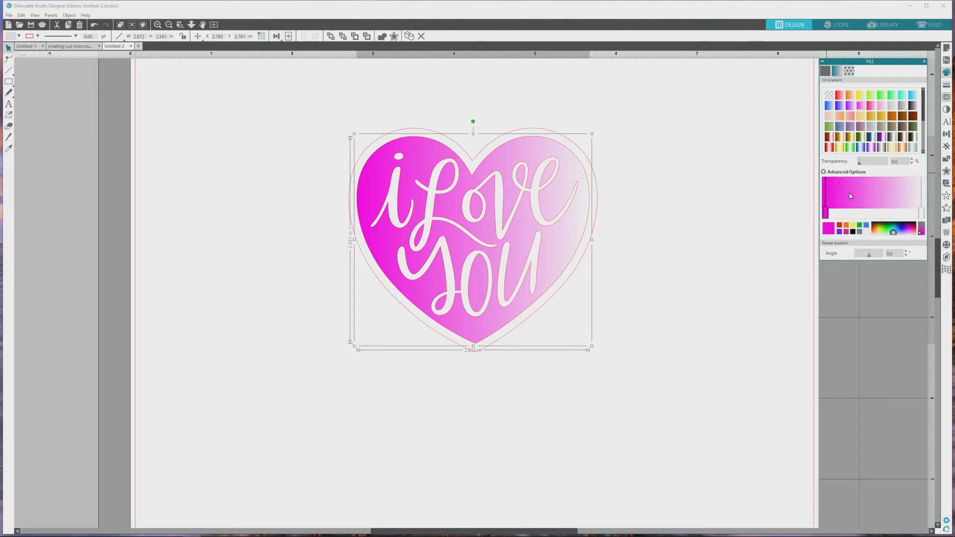
click(922, 213)
click(901, 230)
click(907, 230)
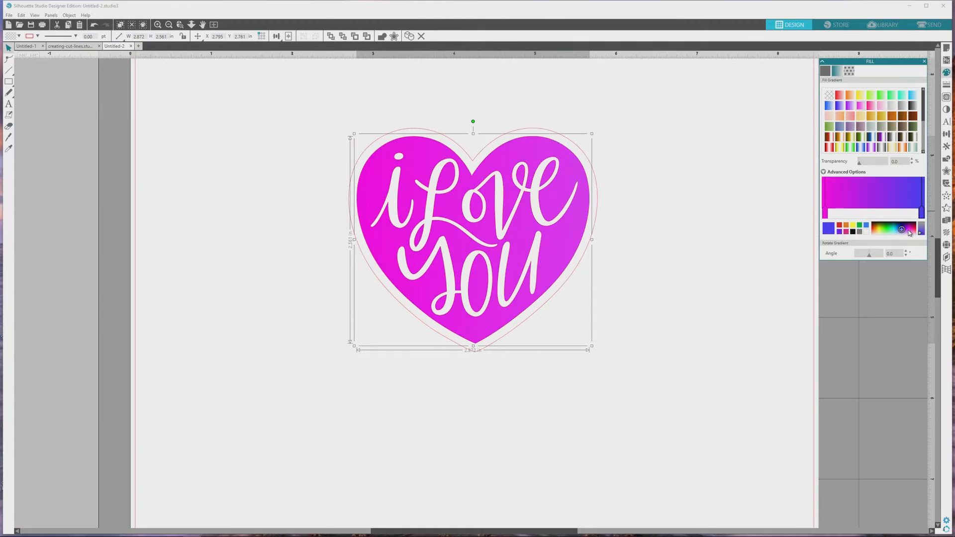
click(904, 229)
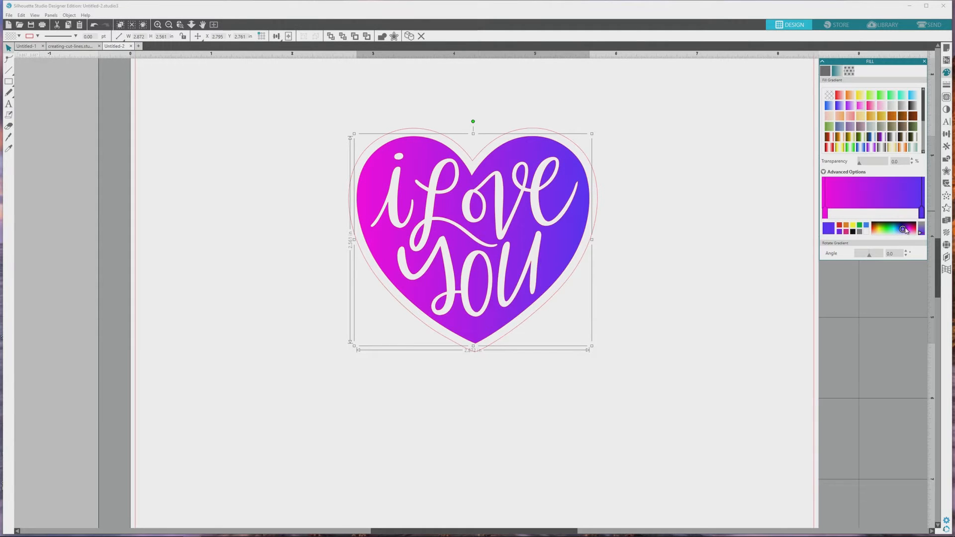
- Add a yellow colour stop at the middle of the heart's gradient and rotate the gradient to 115 degrees
click(876, 212)
click(879, 229)
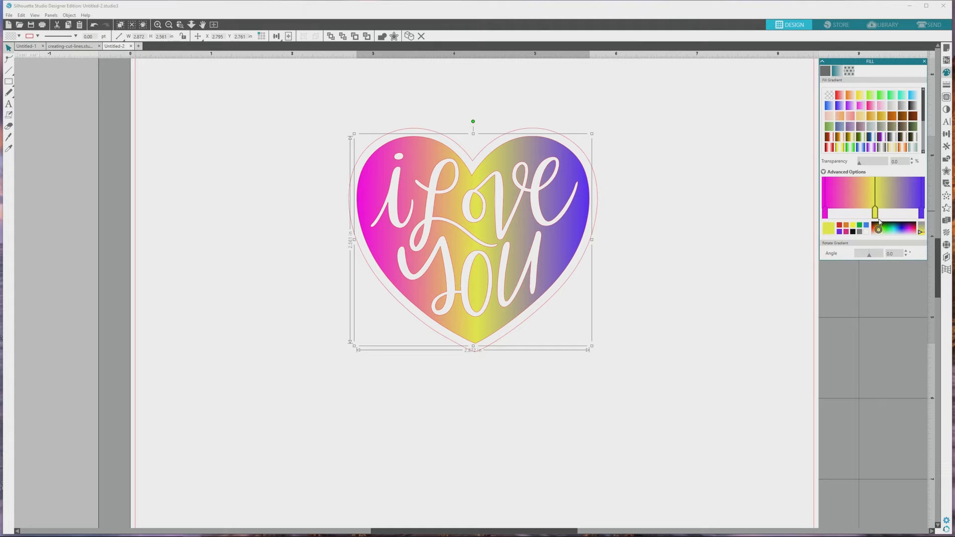
mouse_move(876, 213)
mouse_down()
mouse_move(887, 213)
mouse_move(875, 213)
mouse_up()
drag(870, 256, 878, 255)
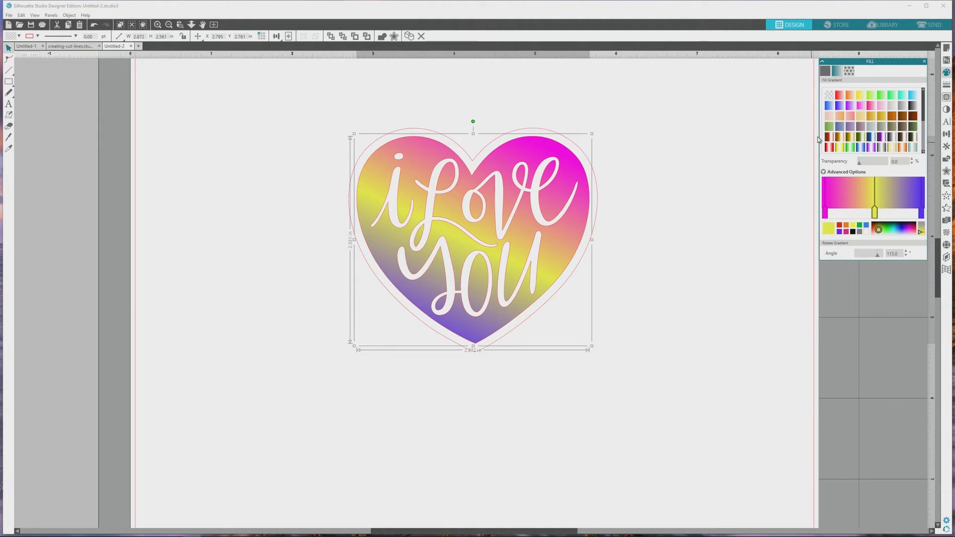
- Try the red texture and polka-dot patterns on the heart, fill it with a crimson pattern and set its transparency to 29%
click(849, 71)
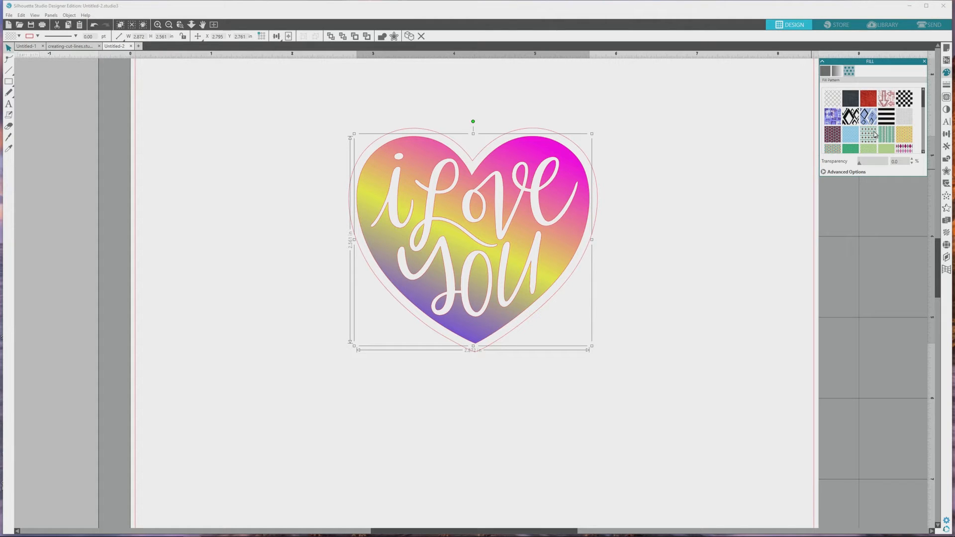
click(866, 102)
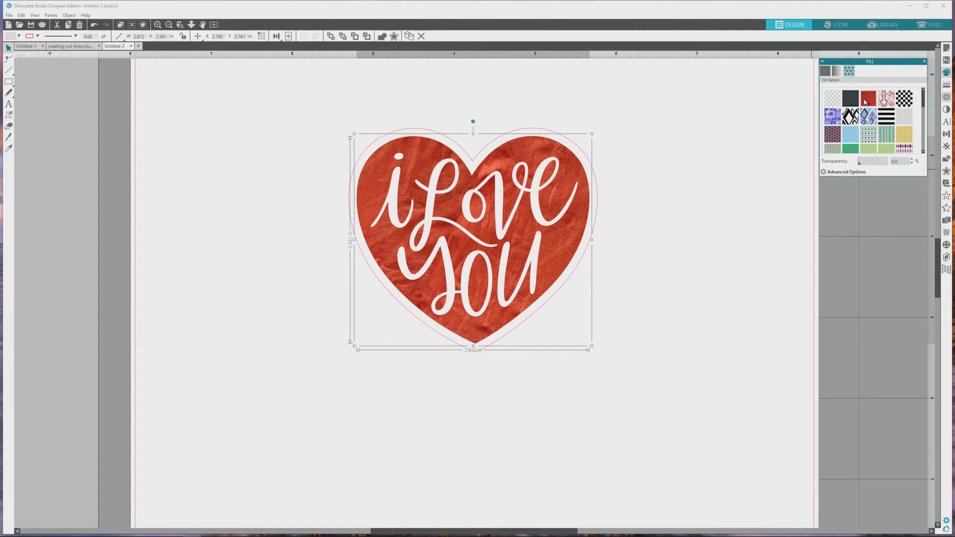
click(832, 137)
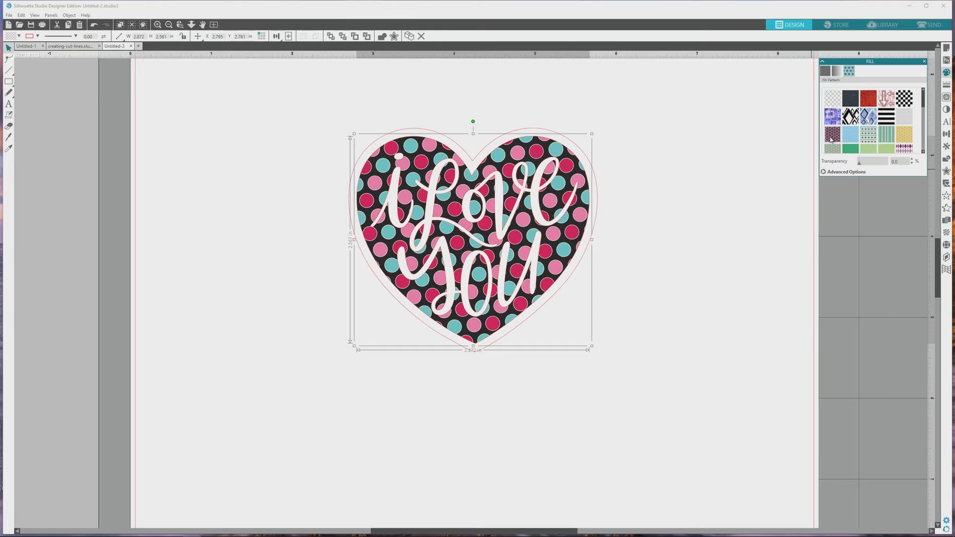
scroll(893, 144, down, 3)
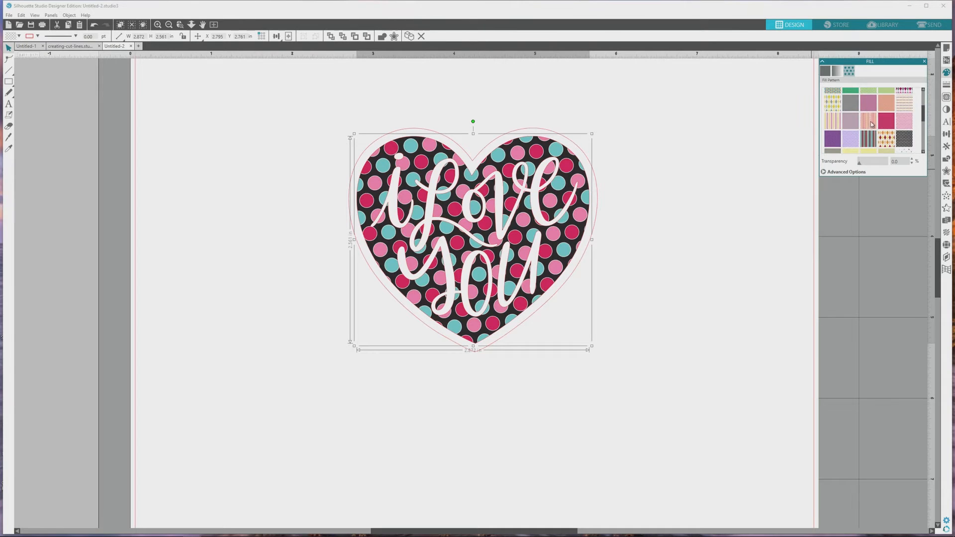
click(886, 121)
drag(861, 166, 870, 165)
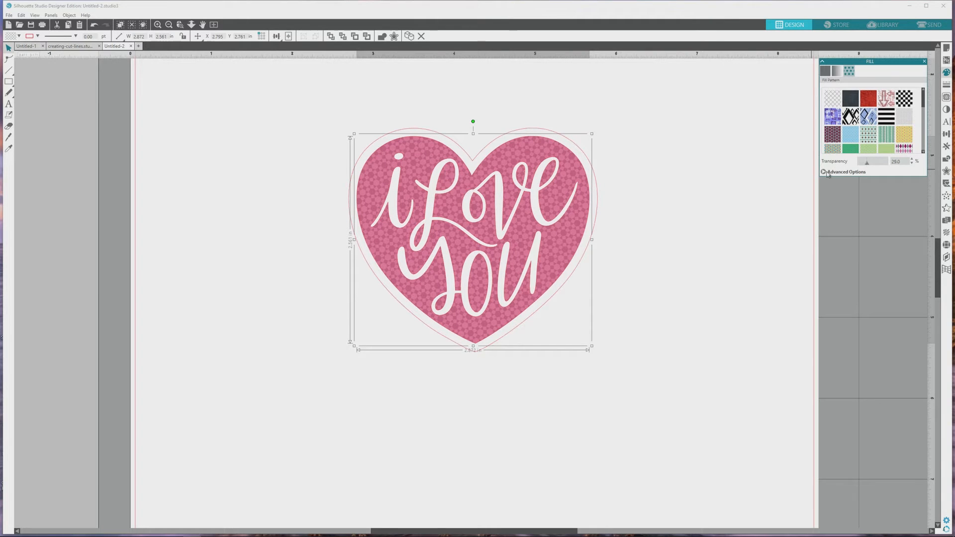
- Mirror the heart's pattern using the advanced fill options, and try the other aspect ratio setting before restoring the original one
click(850, 173)
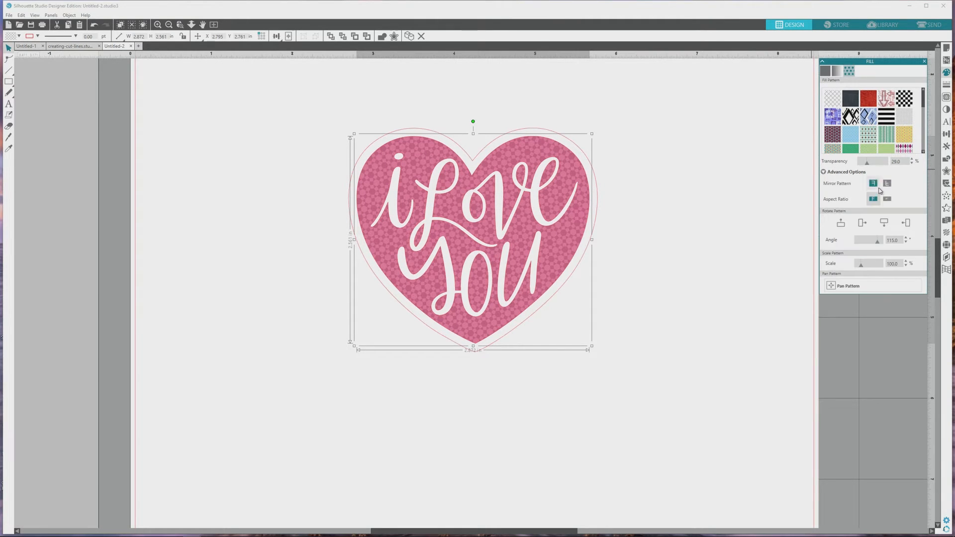
click(887, 184)
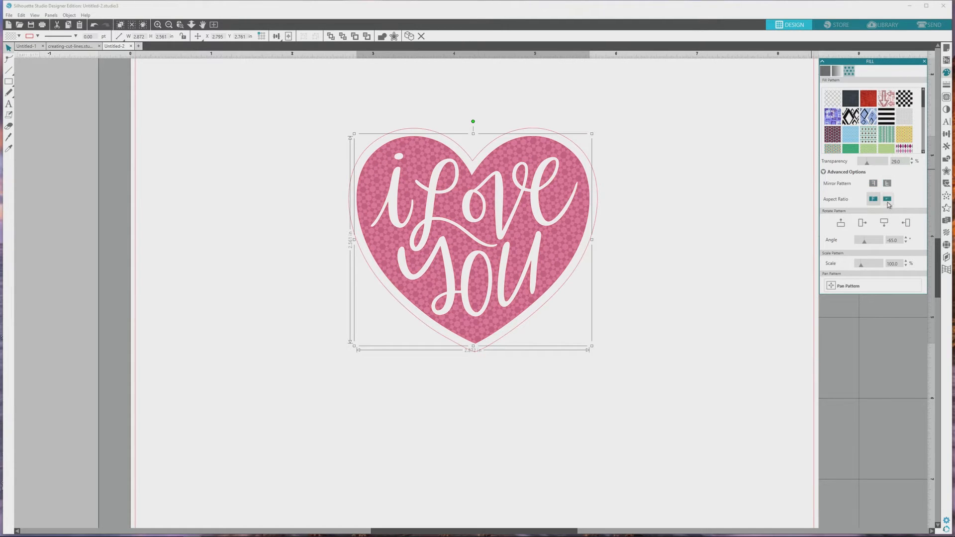
click(887, 199)
click(875, 199)
- Try the preset rotations on the heart's pattern and set its angle to 30 degrees
click(842, 224)
click(863, 223)
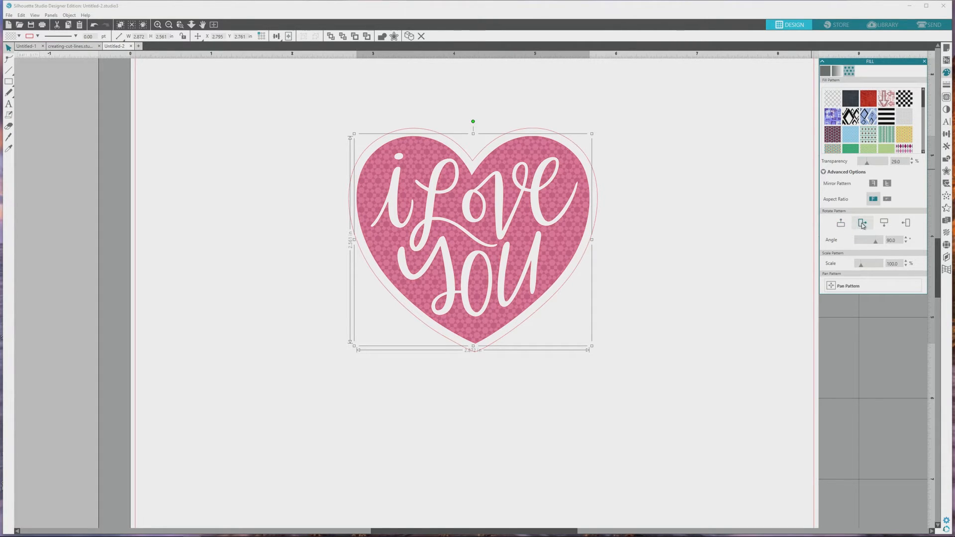
click(884, 224)
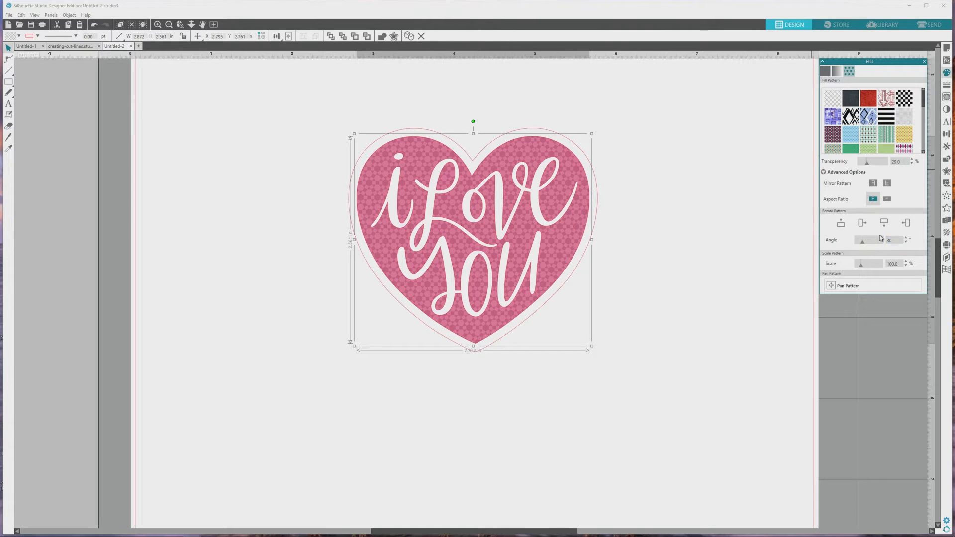
text(30)
key(Return)
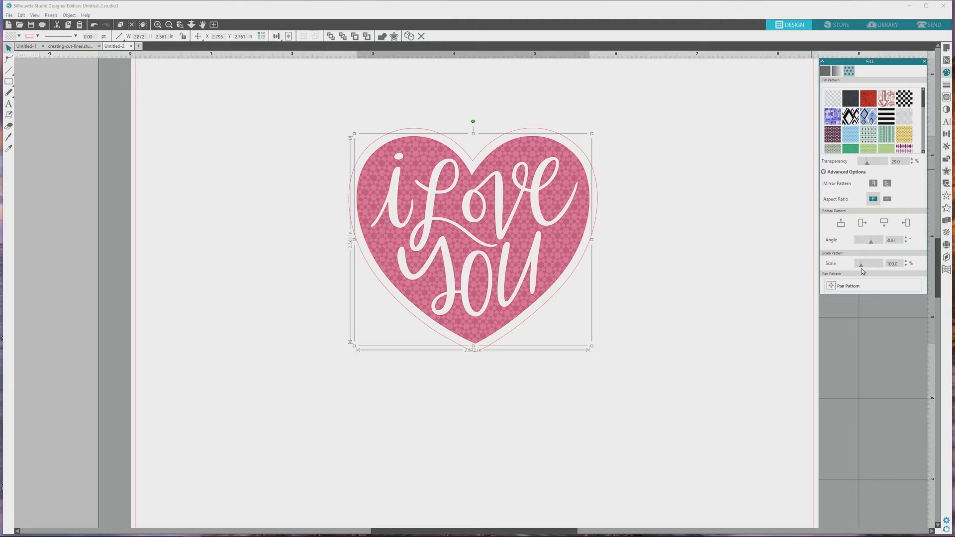
- Try scaling the heart's pattern to 13% and 309%, return it to 100%, and pan the pattern within the heart
drag(860, 266, 856, 267)
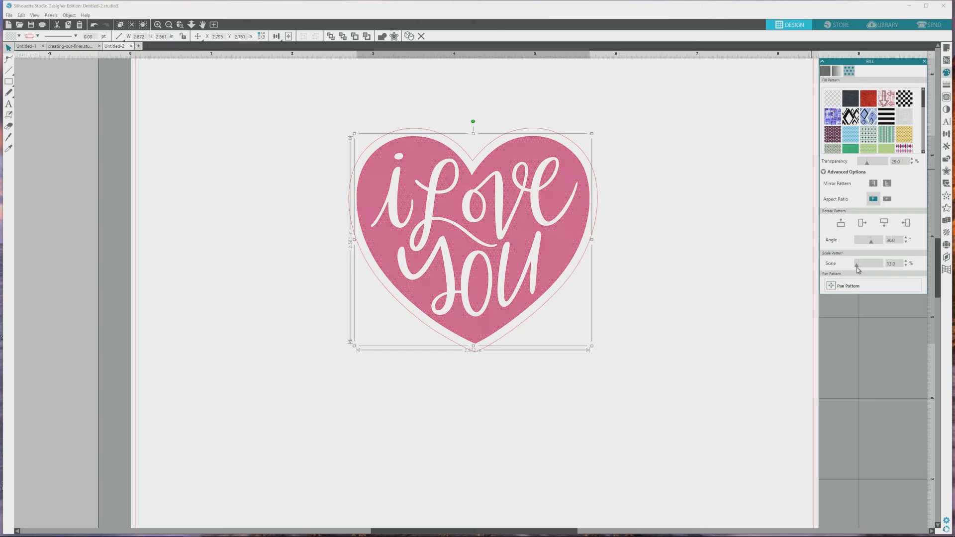
drag(857, 267, 873, 267)
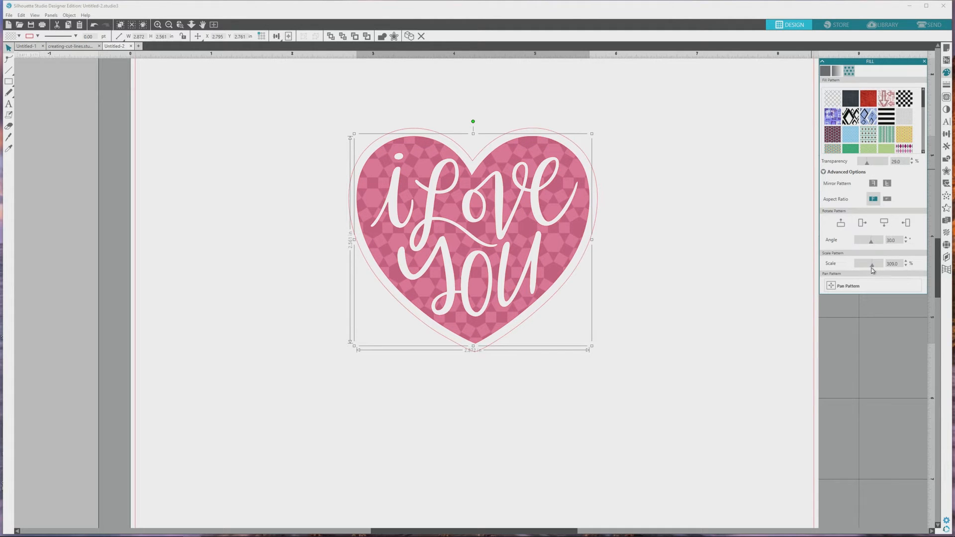
drag(872, 266, 862, 266)
click(848, 288)
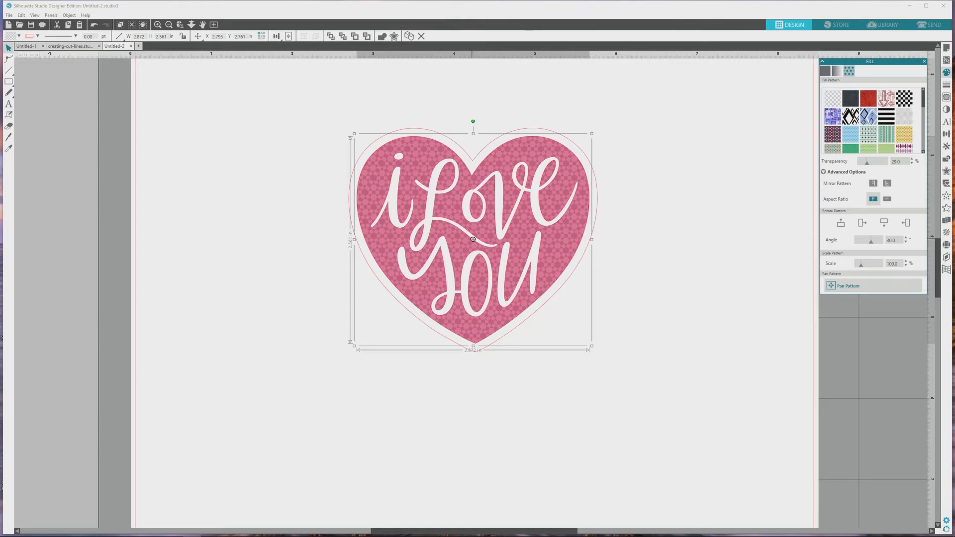
drag(473, 240, 463, 210)
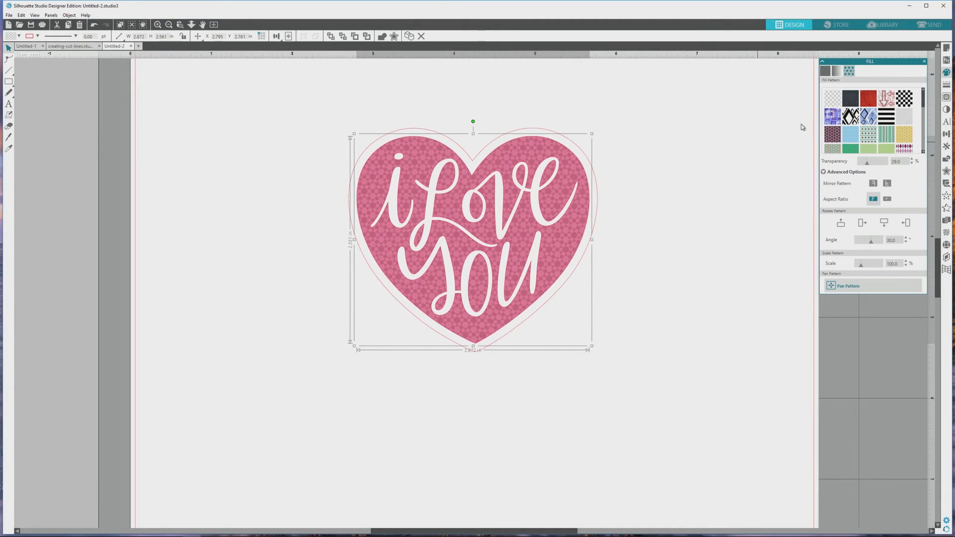
- Fill the heart with the red arrow pattern and pan it up and slightly left inside the shape
click(887, 99)
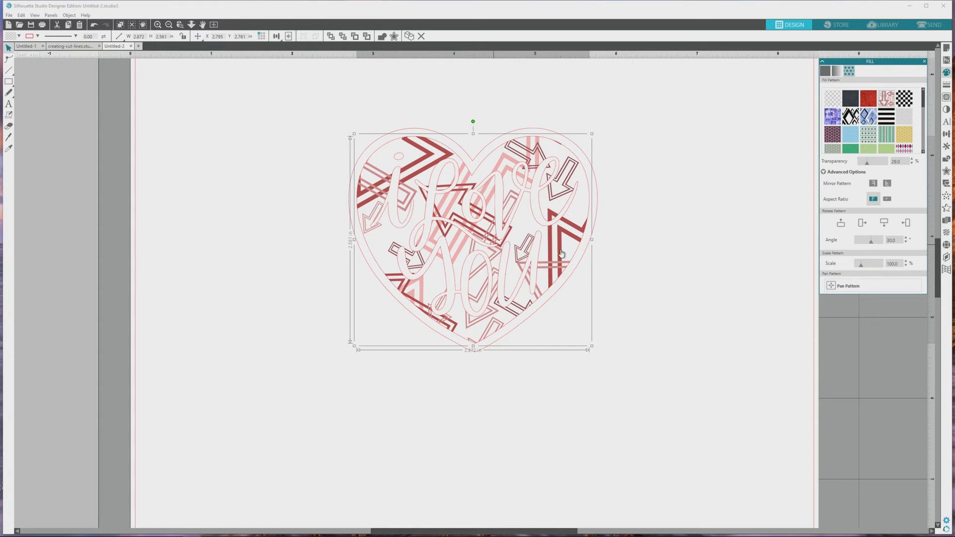
click(846, 286)
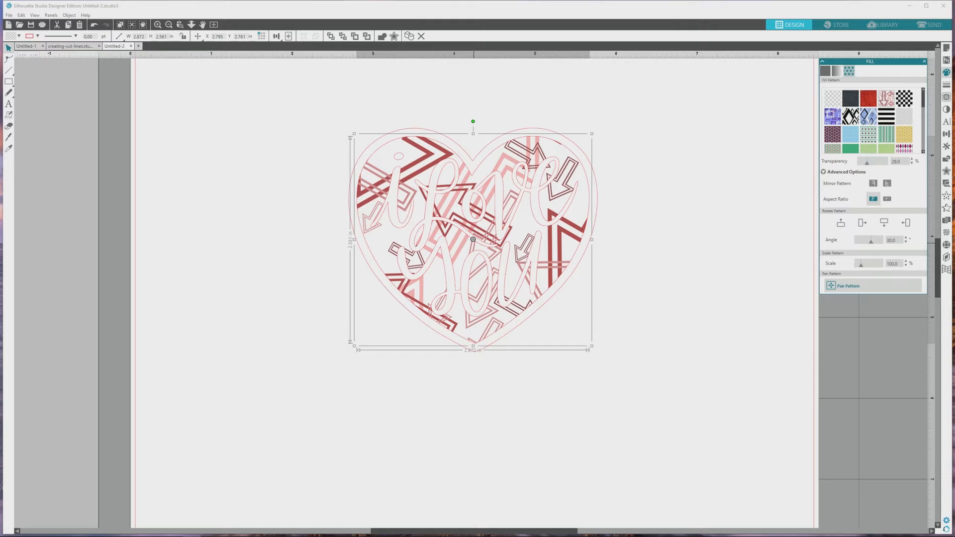
drag(473, 239, 445, 164)
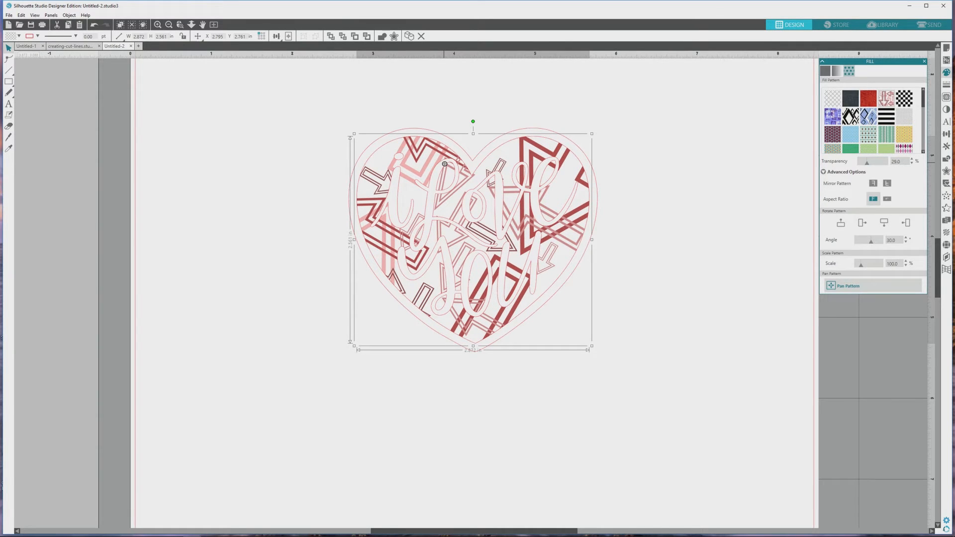
- Import the coral brushstroke pattern file into the library's Patterns folder
key(alt+Tab)
drag(457, 378, 463, 193)
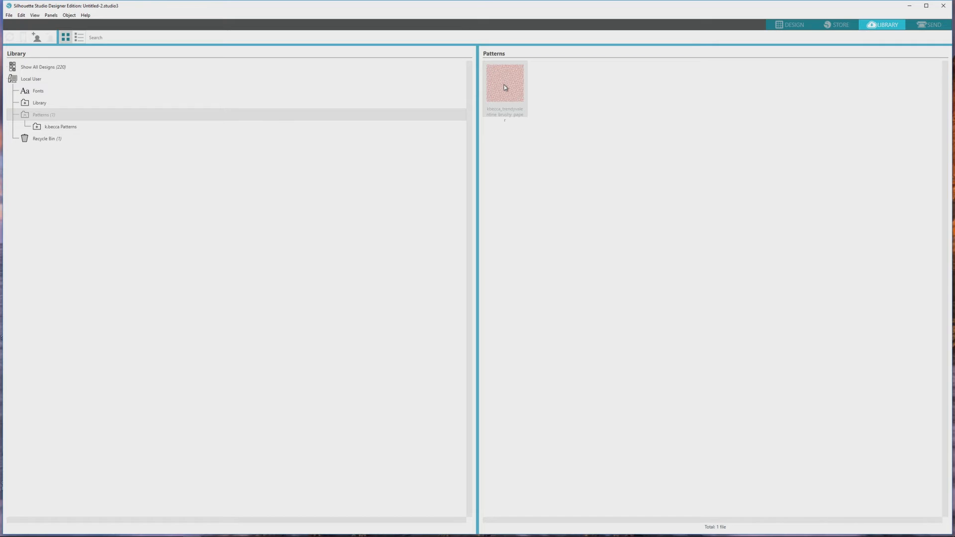
- Fill the heart in the design with the imported coral brushstroke pattern and rotate the pattern to 60 degrees
click(795, 29)
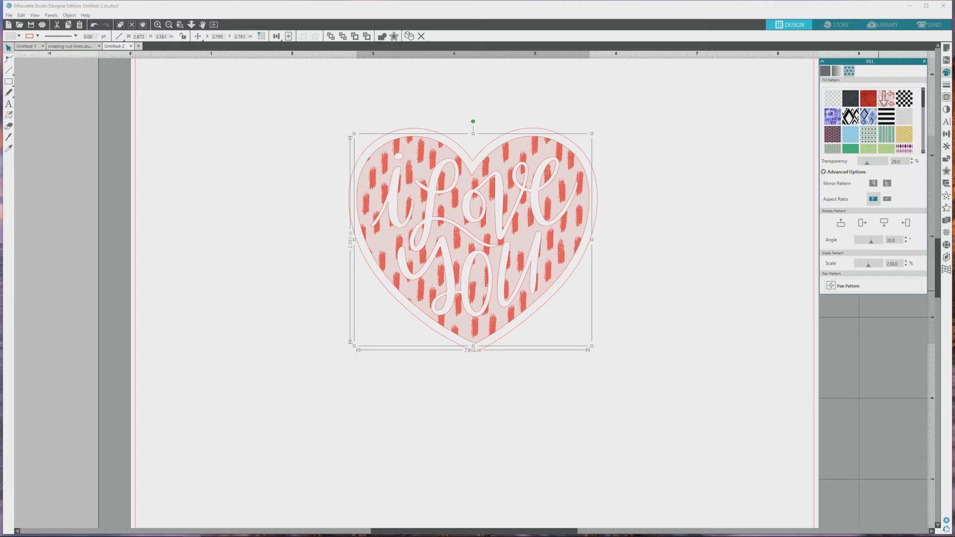
double_click(892, 240)
key(Return)
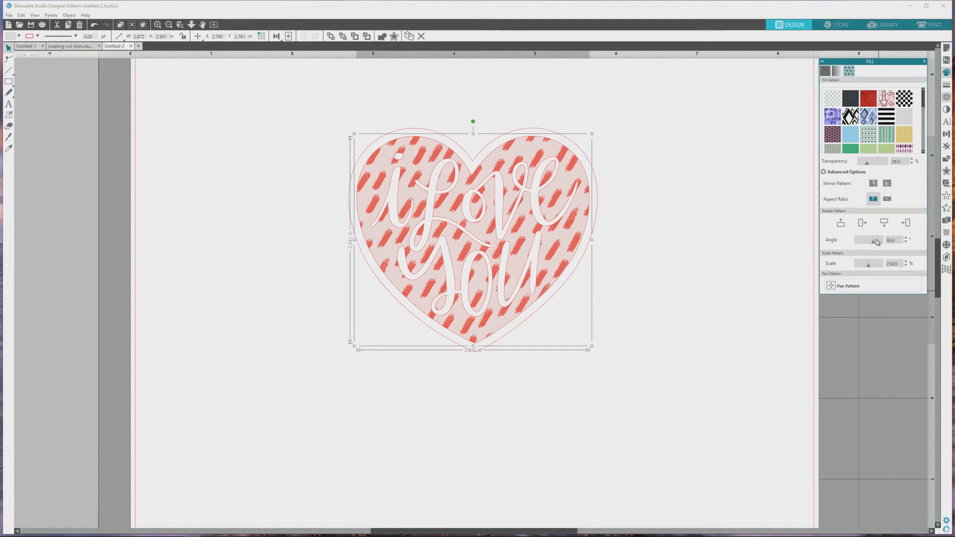
- Try the grey shade image effect on the heart's pattern, then colorize it magenta and adjust its brightness
click(948, 114)
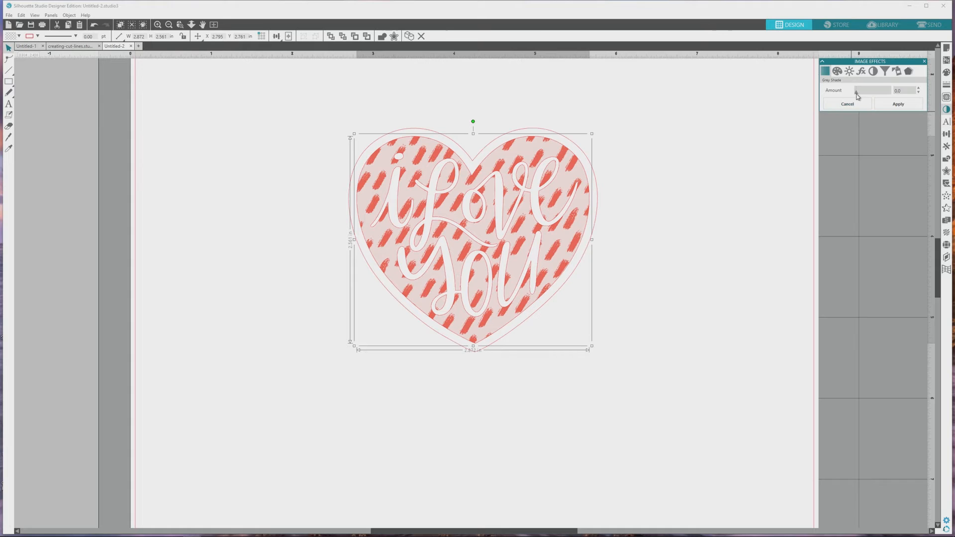
mouse_move(856, 93)
mouse_down()
mouse_move(897, 93)
mouse_move(855, 100)
mouse_up()
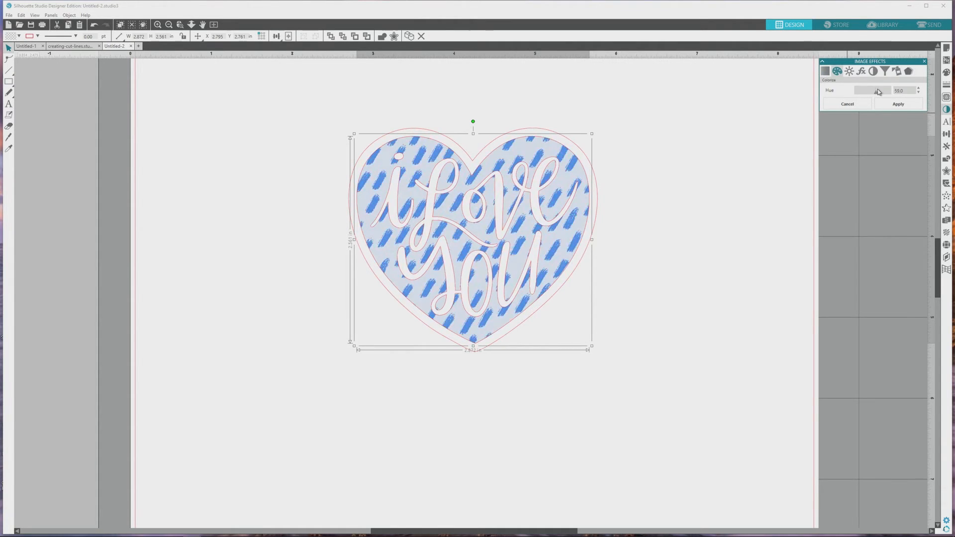
drag(876, 91, 886, 89)
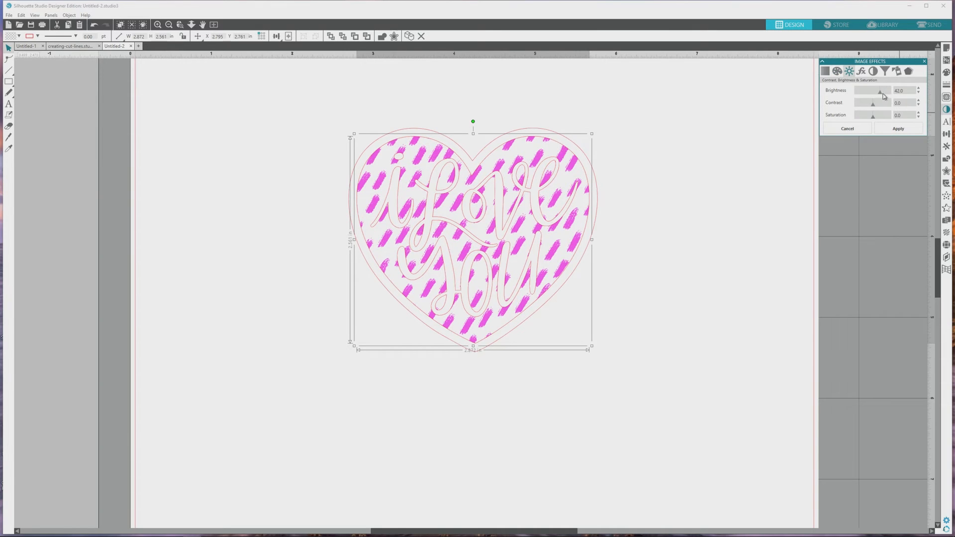
drag(883, 96, 897, 96)
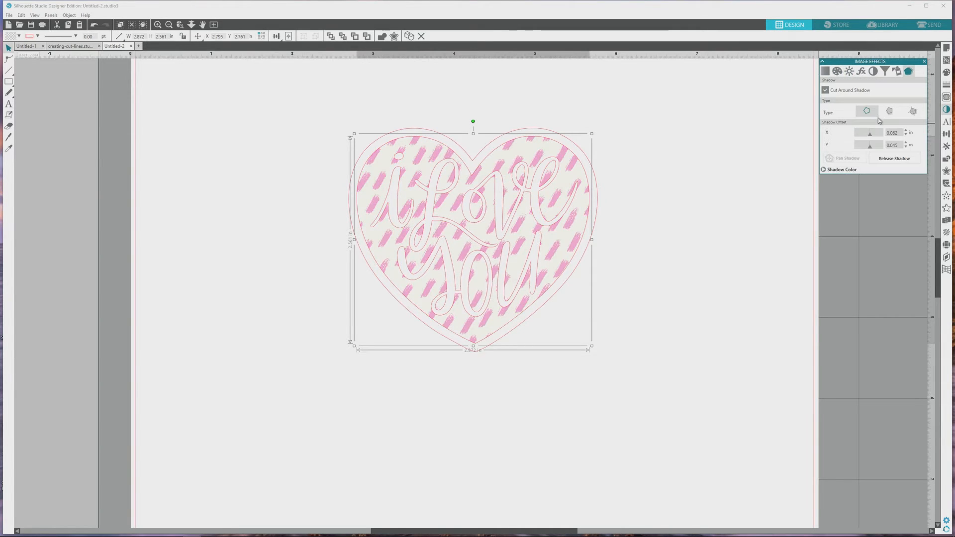
- Try both shadow types on the heart, turn the shadow off, and select the first shadow type again
click(890, 112)
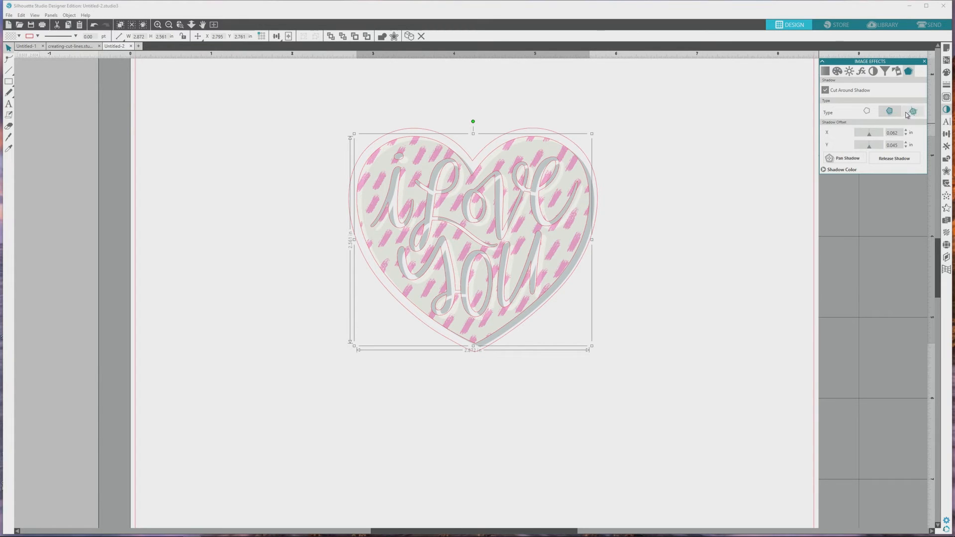
click(911, 113)
click(868, 112)
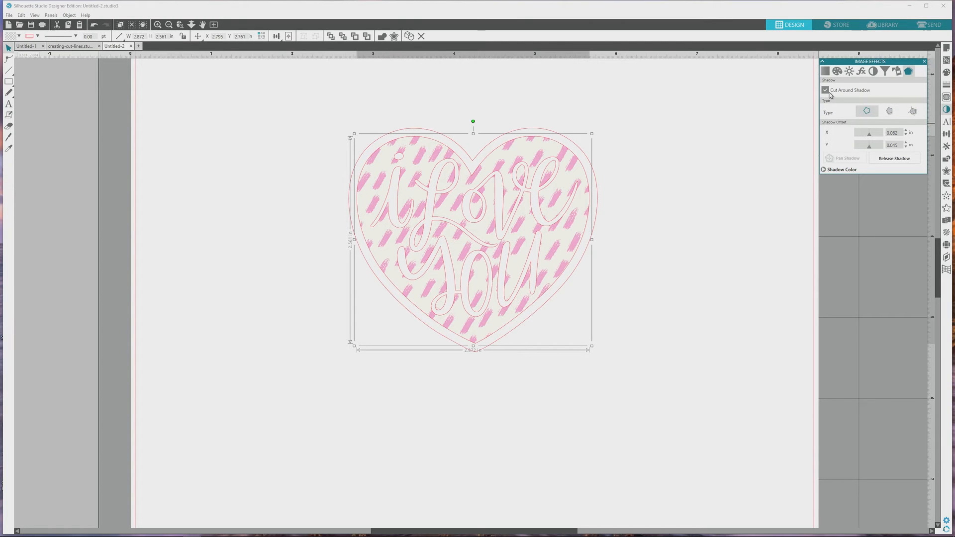
click(891, 112)
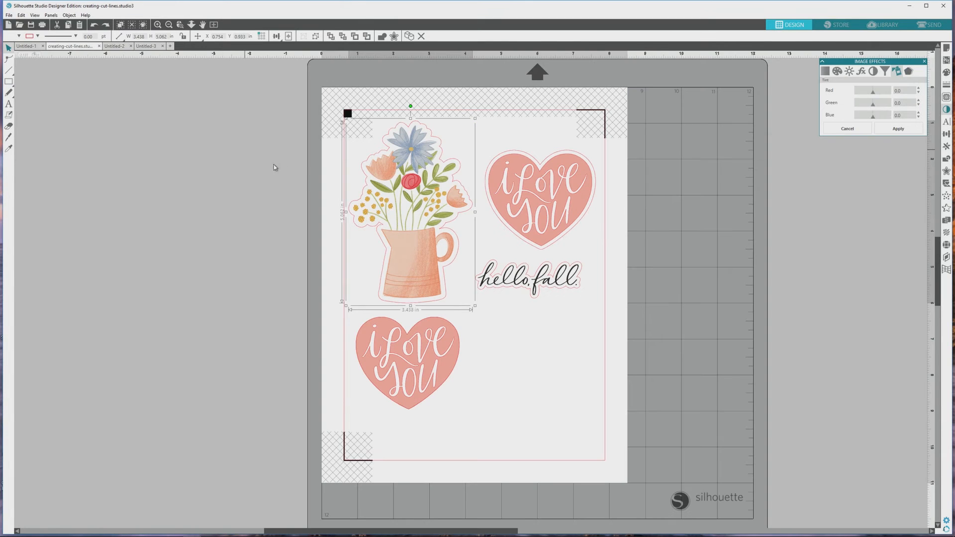
- Copy the flower pitcher sticker from the creating-cut-lines document into Untitled-3 and place it on the left half of the page
drag(343, 103, 473, 312)
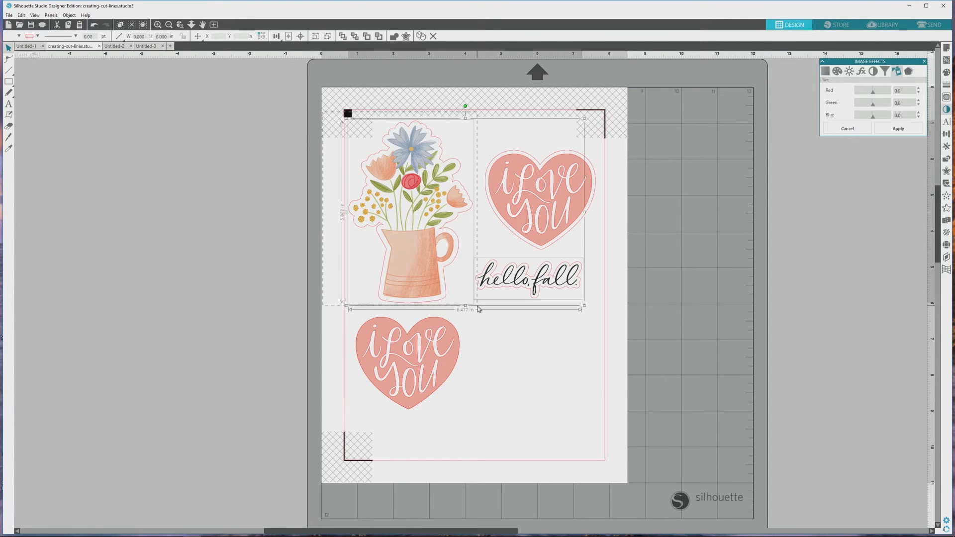
click(488, 323)
drag(341, 122, 449, 289)
key(i)
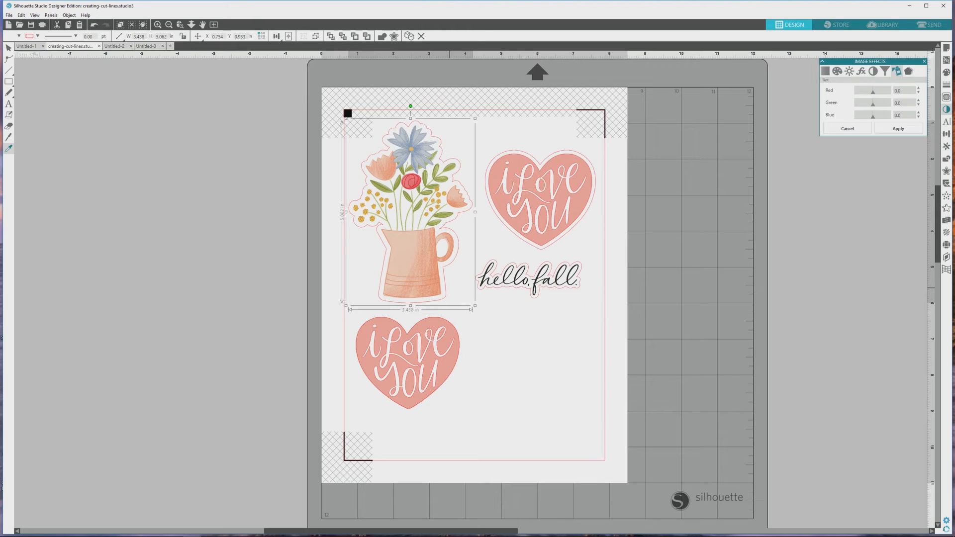
click(146, 45)
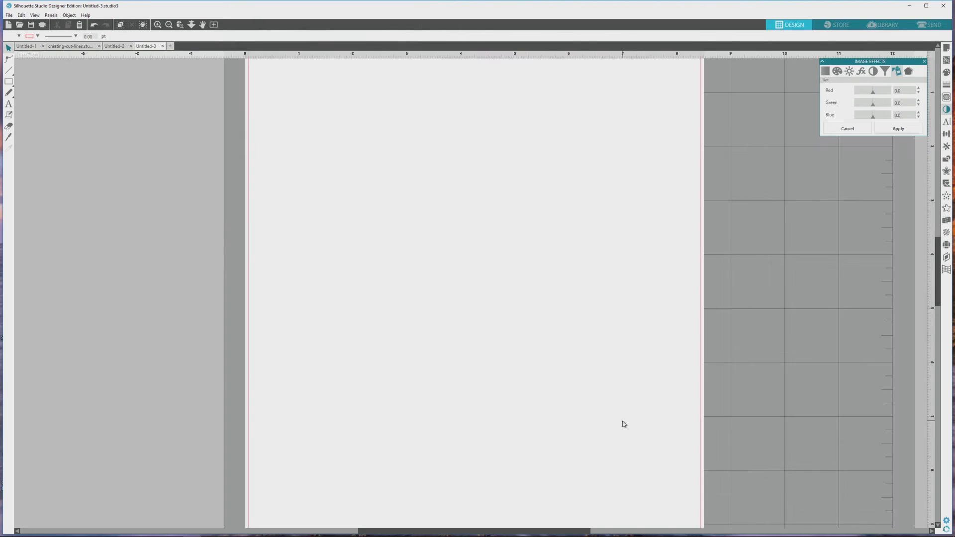
key(ctrl+v)
drag(427, 260, 386, 288)
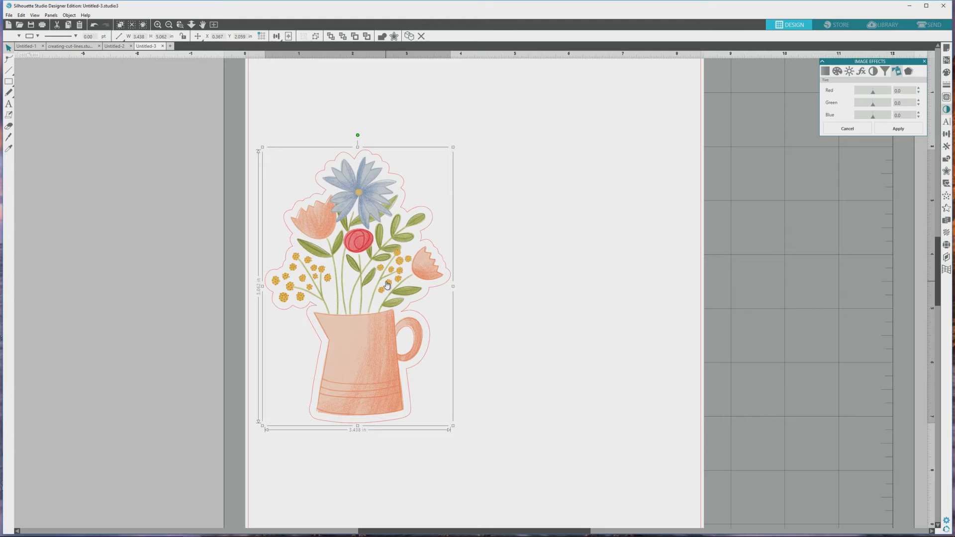
- Paste a second copy of the flower pitcher sticker and place it to the right of the first
key(i)
key(ctrl+v)
drag(399, 373, 586, 358)
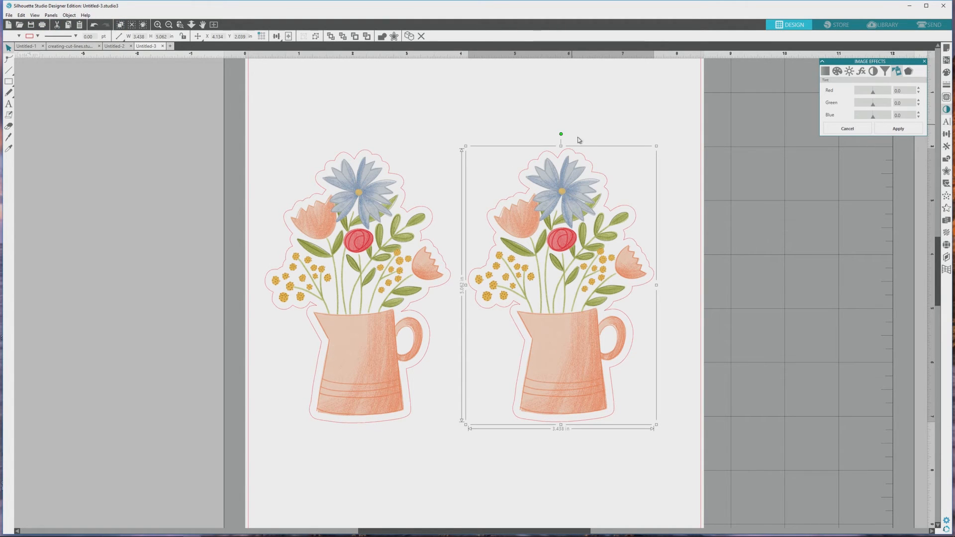
- Ungroup the second flower pitcher sticker, try moving its artwork to the right, and undo the move
click(75, 16)
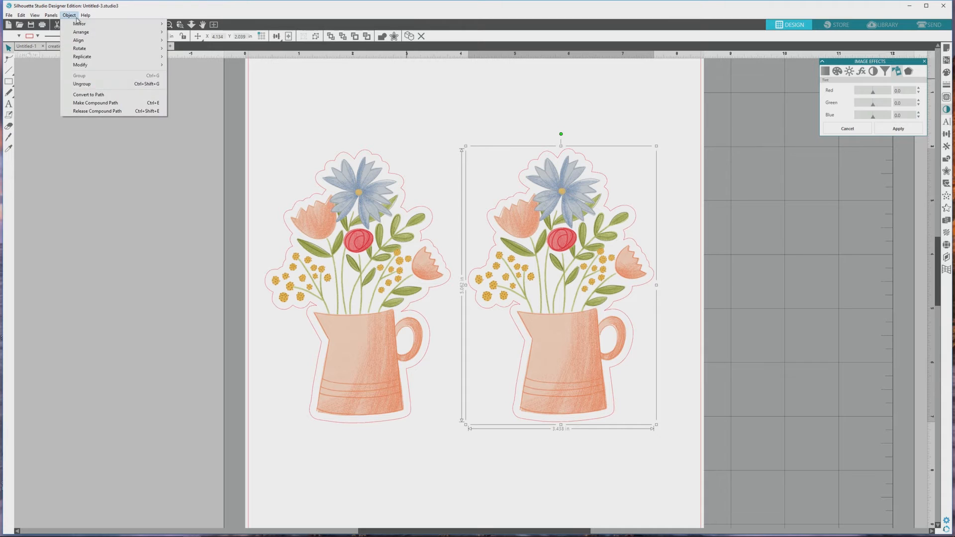
click(106, 84)
click(454, 138)
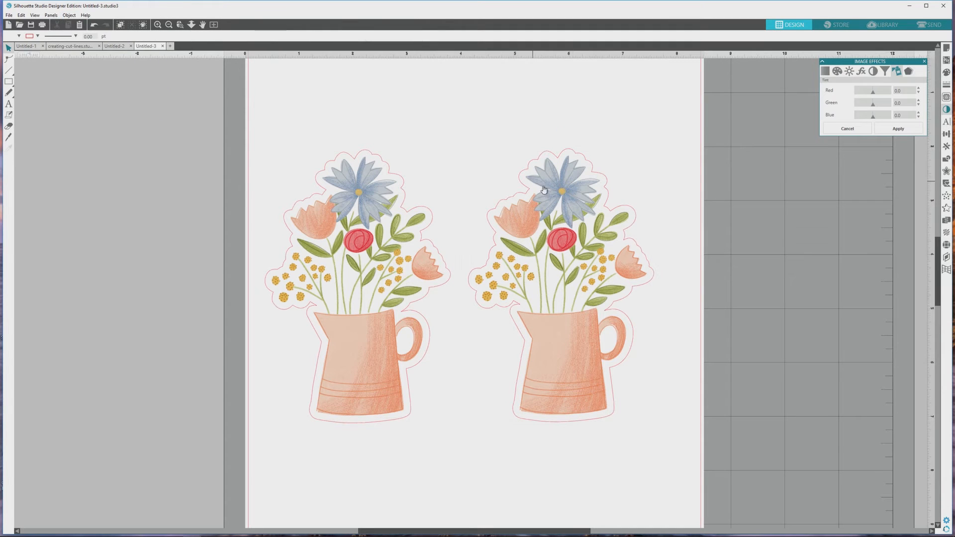
drag(544, 190, 624, 192)
key(ctrl+z)
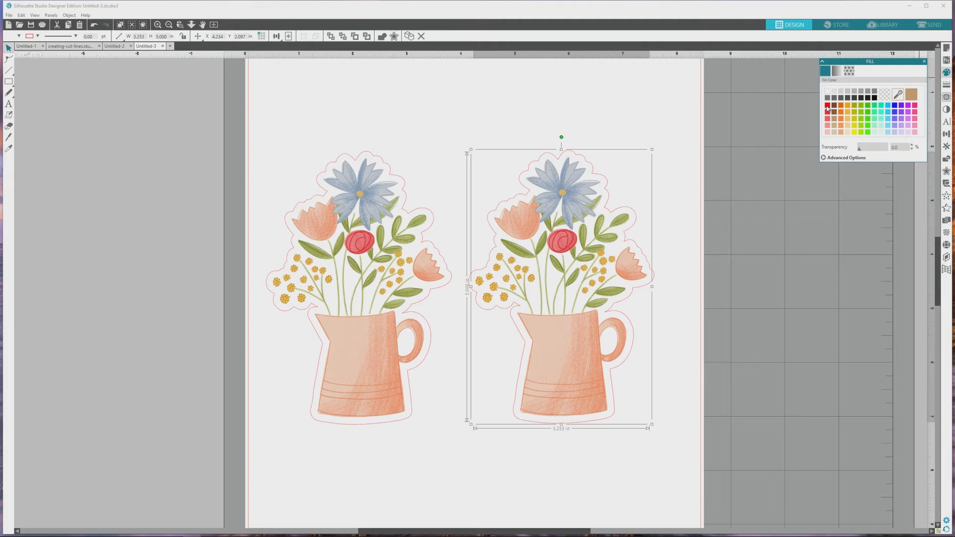
- Try a solid red, a magenta gradient and a red fabric pattern fill on the second flower pitcher artwork, and undo them
click(828, 106)
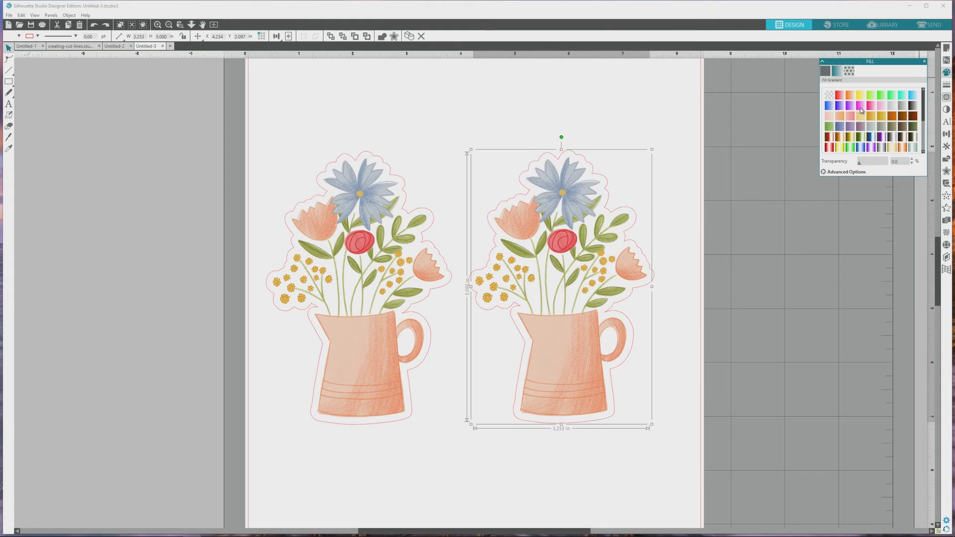
click(861, 106)
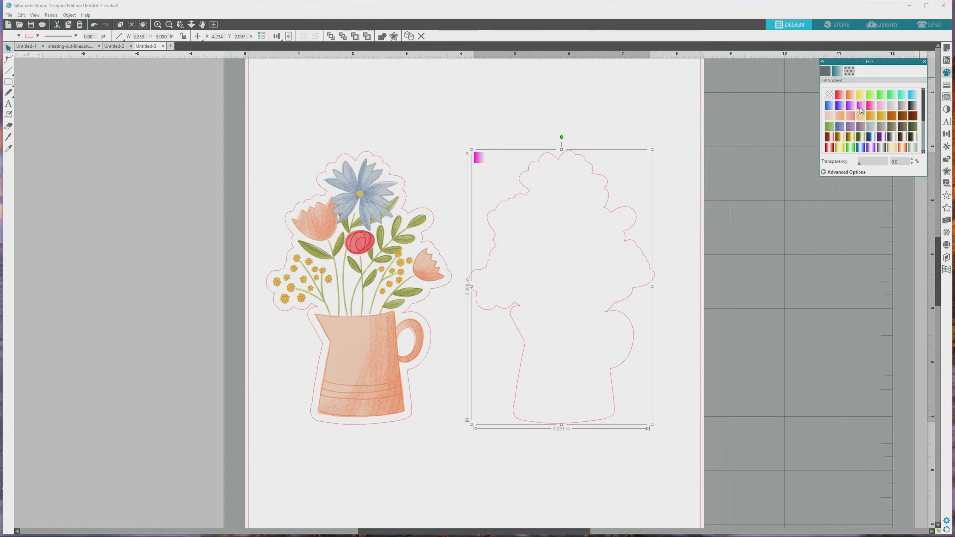
key(ctrl+z)
click(849, 71)
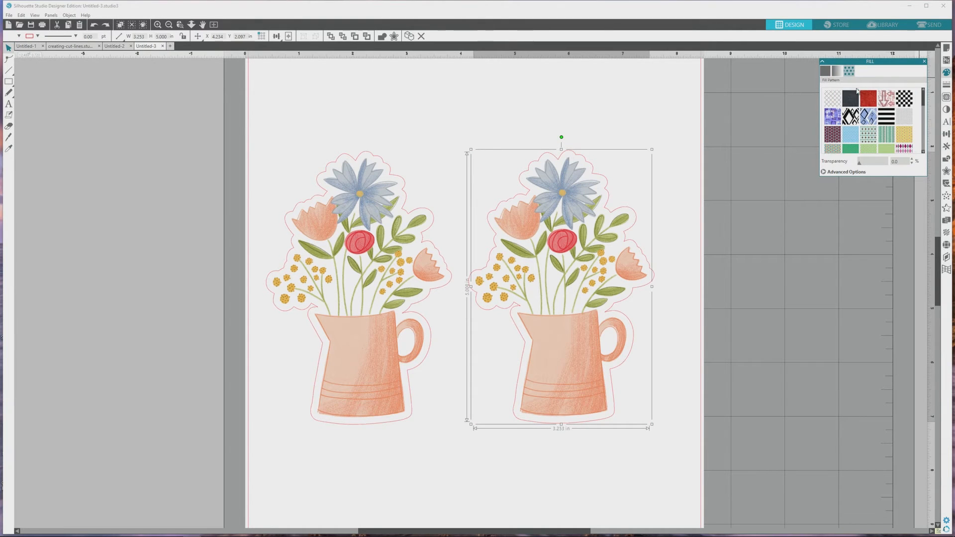
click(869, 102)
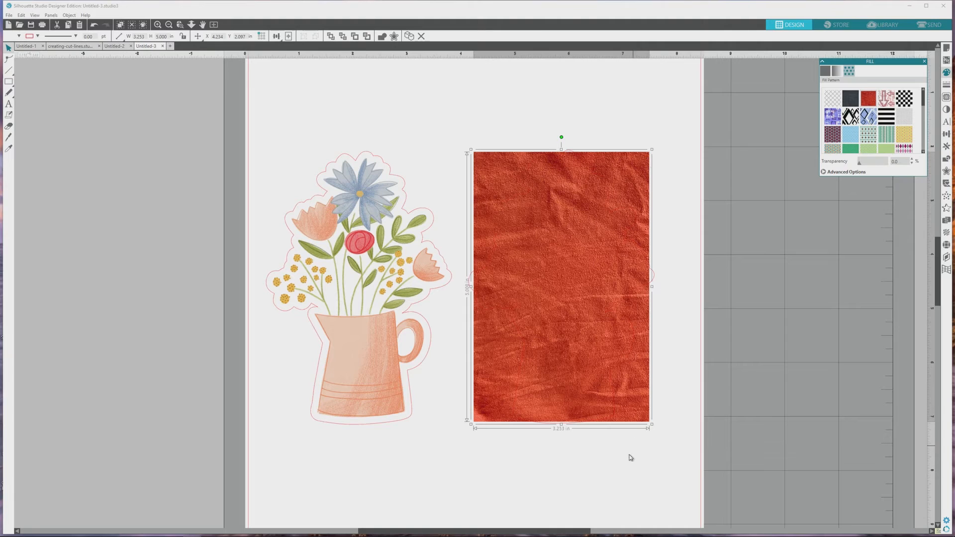
key(ctrl+z)
- Try the Gray Shade image effect at 100 on the second flower pitcher artwork, and return the amount to 0
click(947, 111)
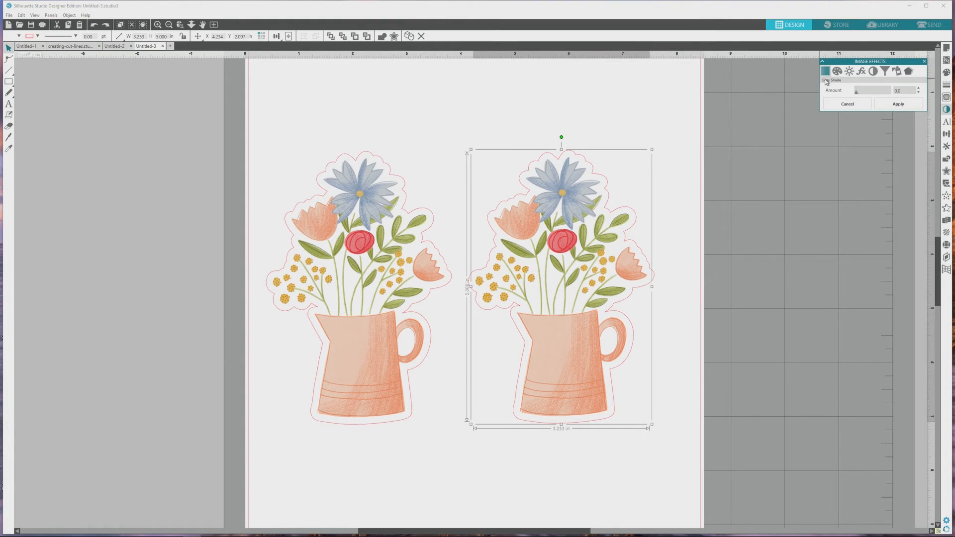
click(858, 93)
drag(858, 94, 892, 94)
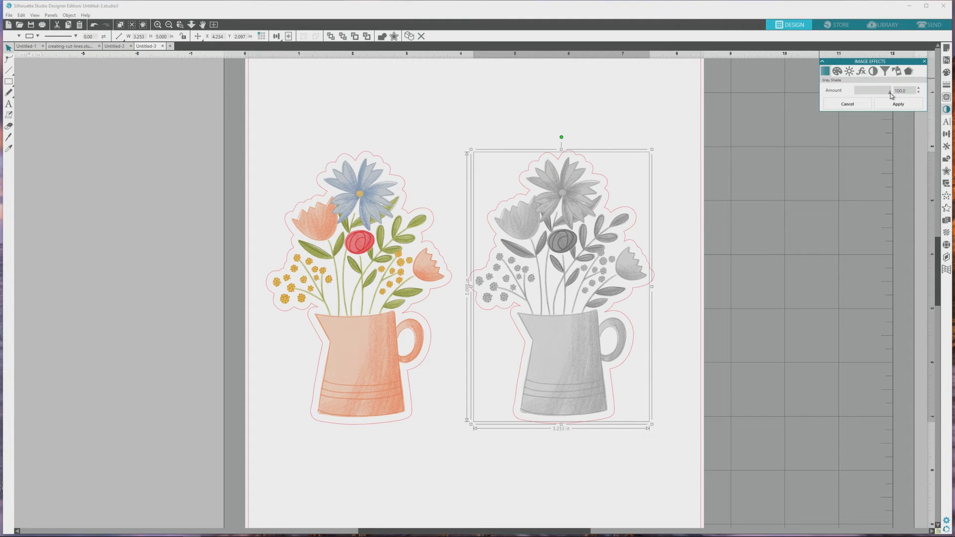
drag(891, 93, 853, 93)
- Shift the hue of the second flower pitcher with the Colorize effect until the pitcher is pink, and apply it
click(837, 72)
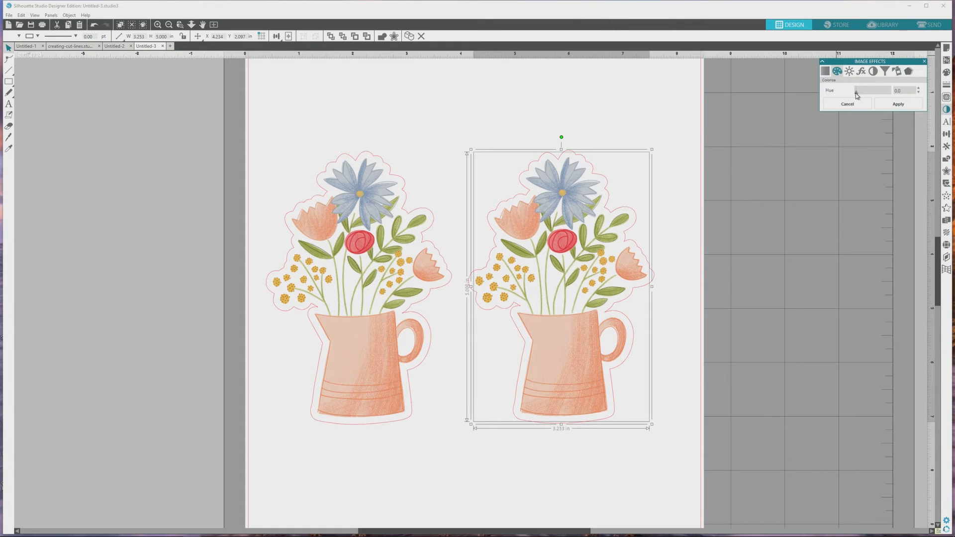
drag(856, 95, 888, 95)
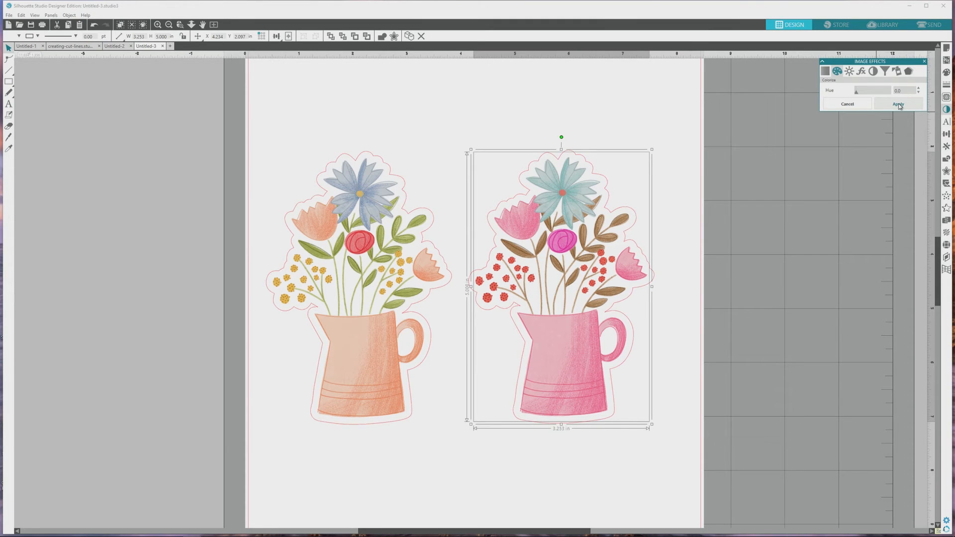
- Adjust the brightness, contrast and saturation of the second flower pitcher artwork, and apply the changes
click(850, 71)
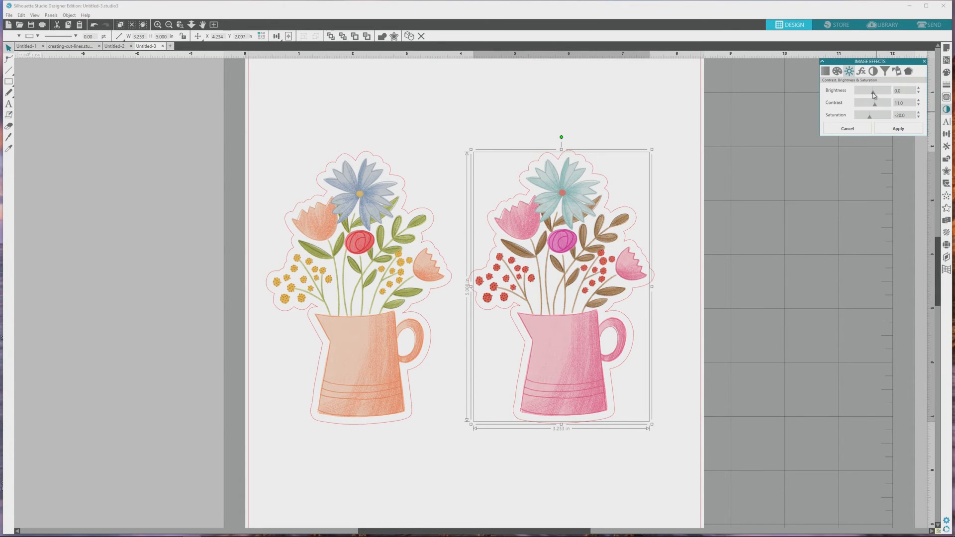
drag(876, 92, 876, 92)
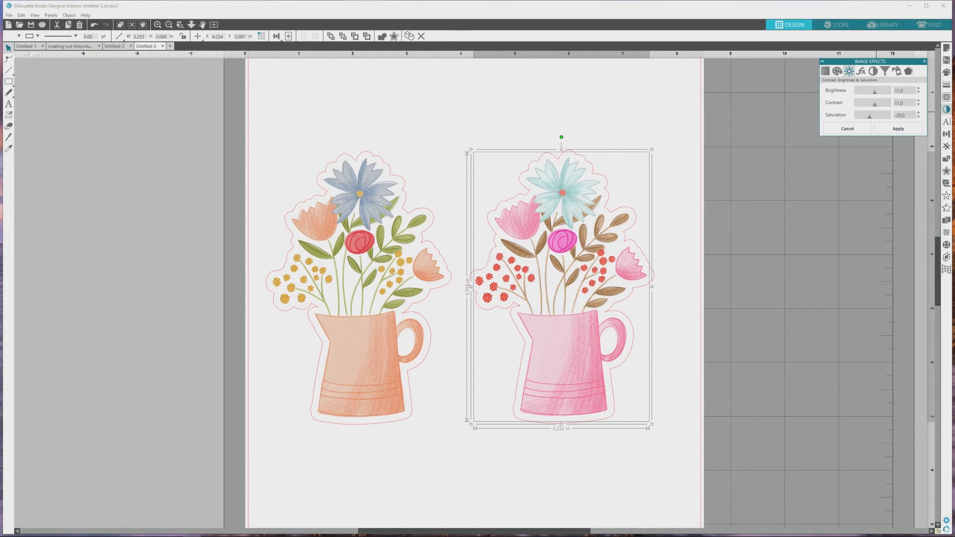
drag(875, 93, 874, 95)
mouse_move(877, 107)
mouse_down()
mouse_move(845, 117)
mouse_move(878, 112)
mouse_up()
drag(871, 119, 856, 120)
drag(869, 118, 889, 118)
click(899, 129)
- Try a gamma of 0 on the second flower pitcher, set the gamma to about 48, and apply it
click(861, 71)
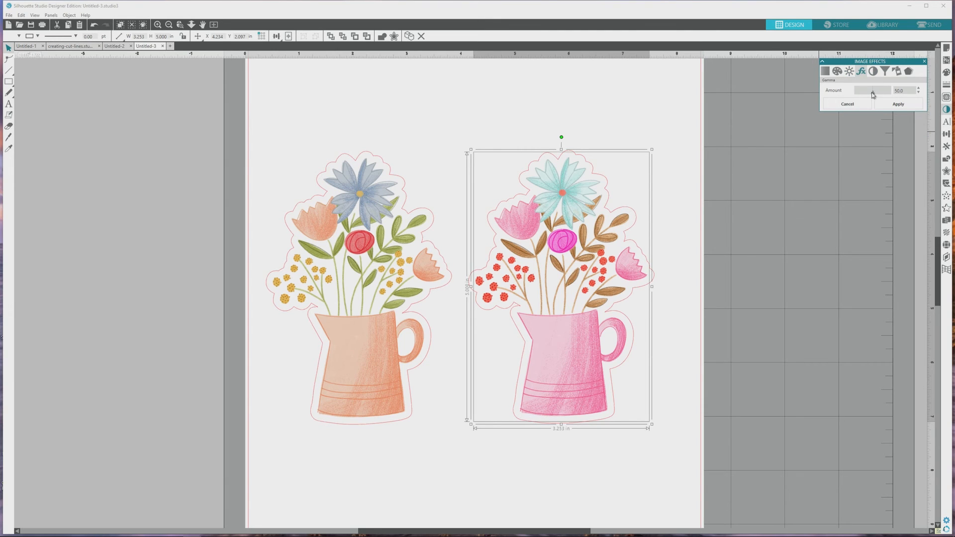
drag(872, 92, 854, 95)
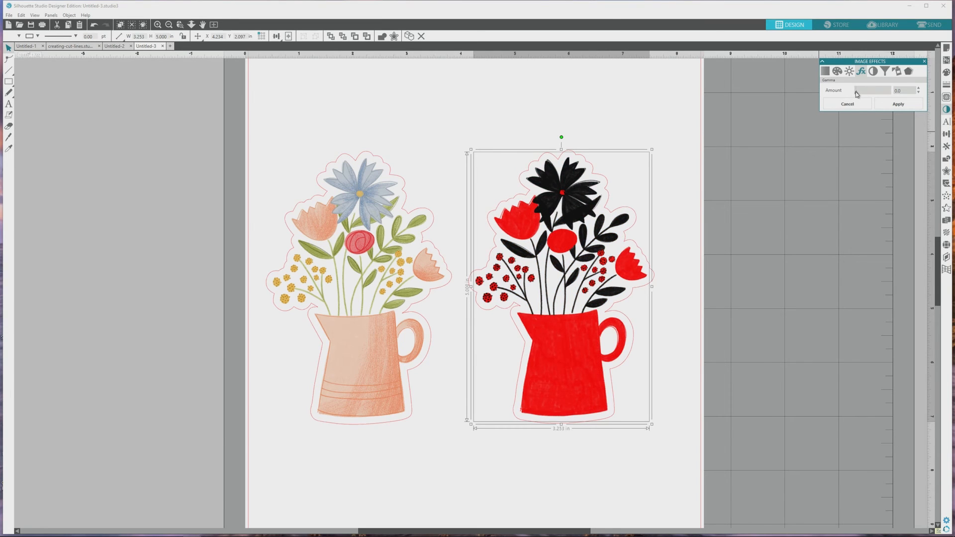
drag(856, 92, 874, 100)
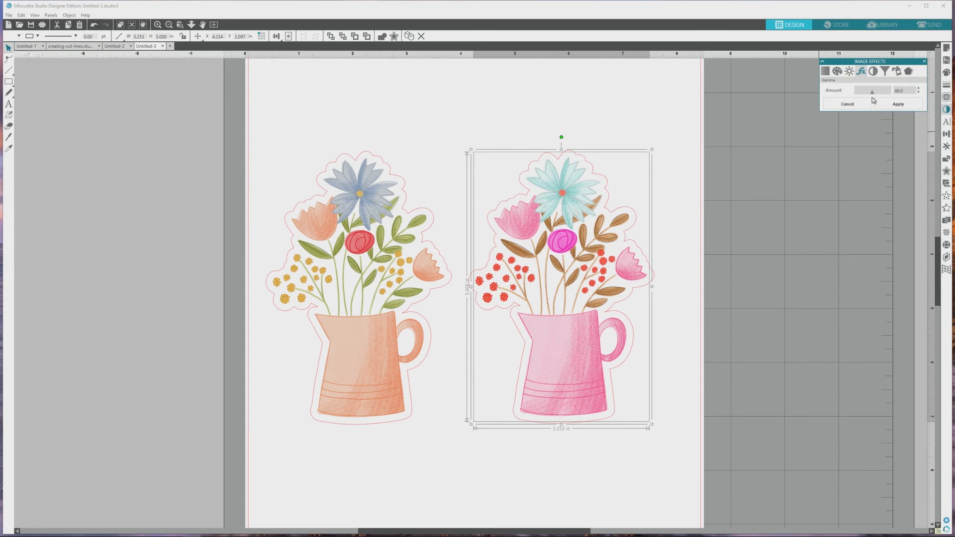
click(898, 104)
- Try the Invert effect on the second flower pitcher without keeping it, and apply a sepia effect at strength 10
click(874, 72)
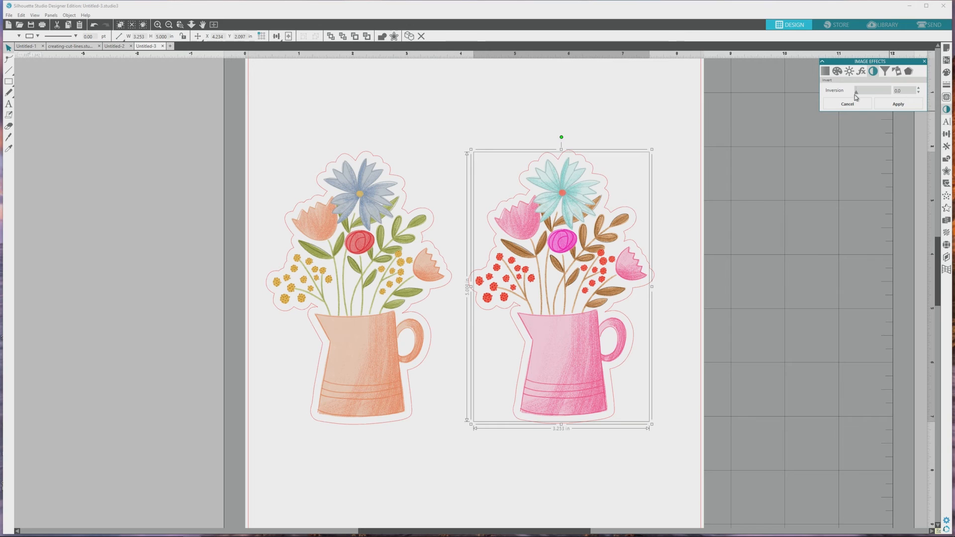
mouse_move(856, 92)
mouse_down()
mouse_move(891, 95)
mouse_move(851, 105)
mouse_up()
click(888, 73)
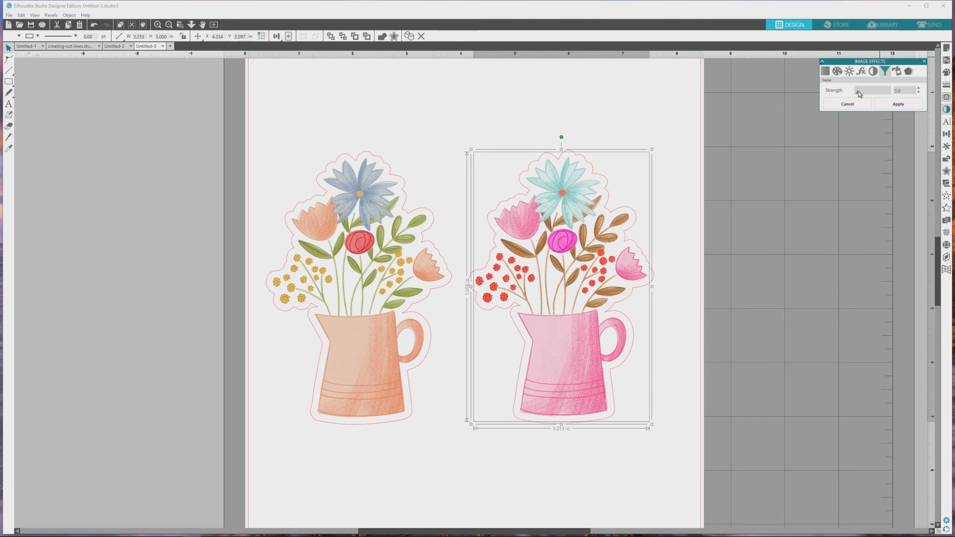
drag(858, 93, 895, 94)
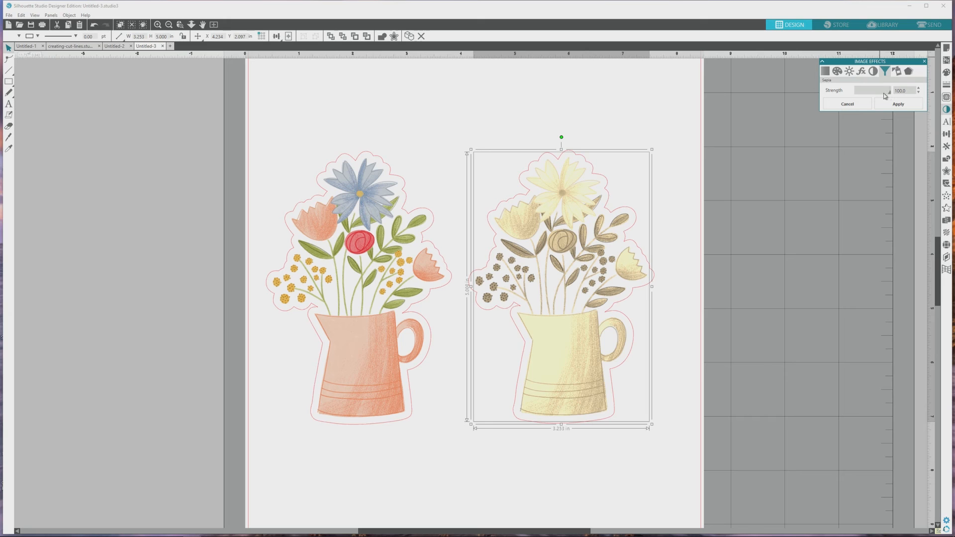
drag(884, 93, 860, 93)
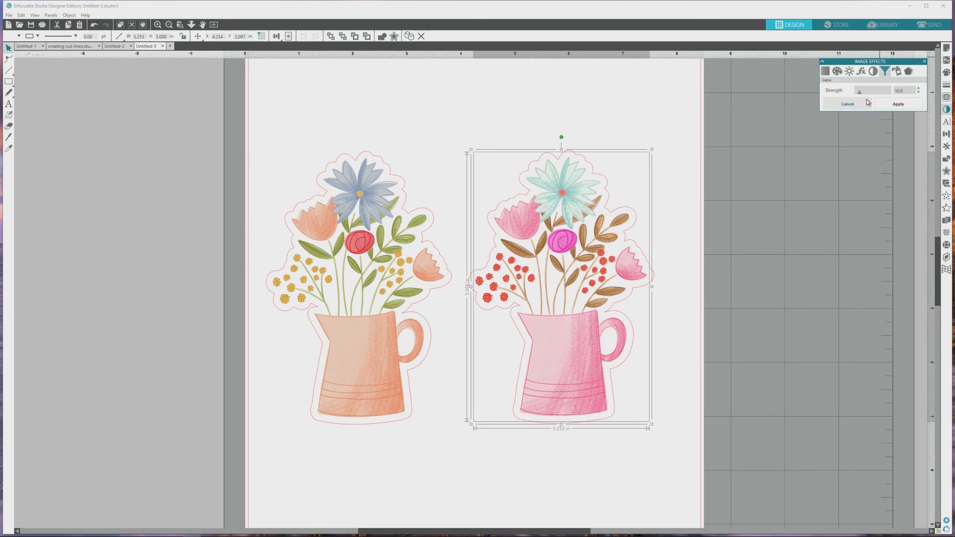
click(899, 105)
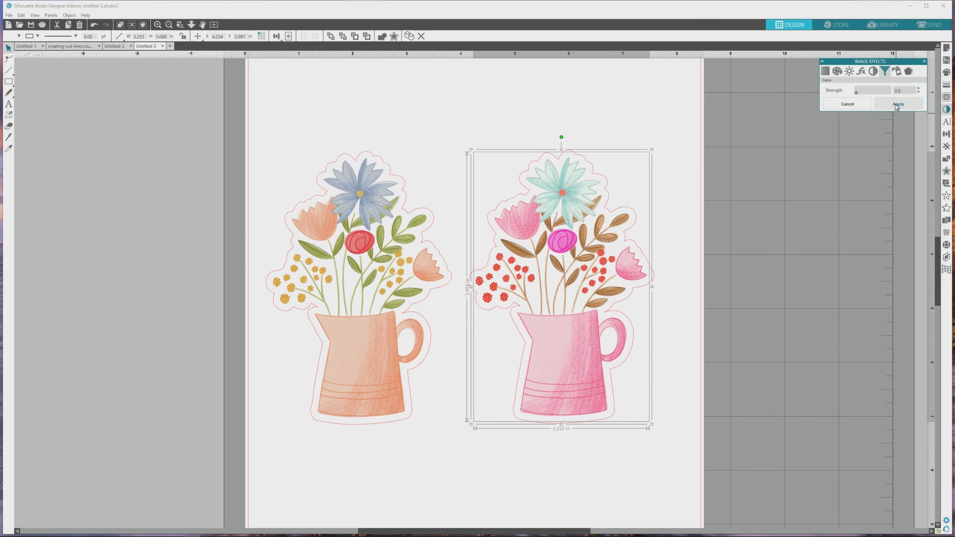
- Tint the second flower pitcher with red 0, green 0 and blue -9, and apply the tint
click(896, 71)
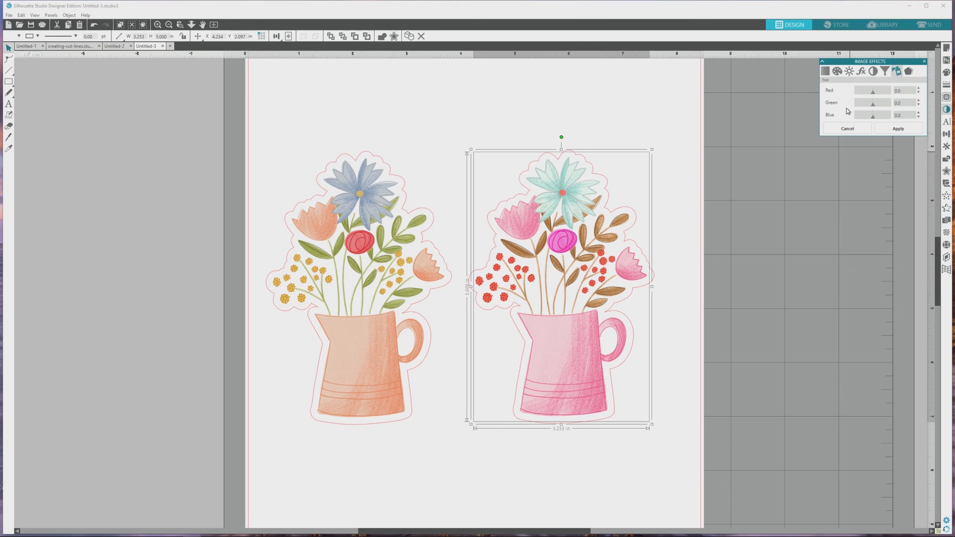
mouse_move(874, 91)
mouse_down()
mouse_move(852, 112)
mouse_move(883, 104)
mouse_up()
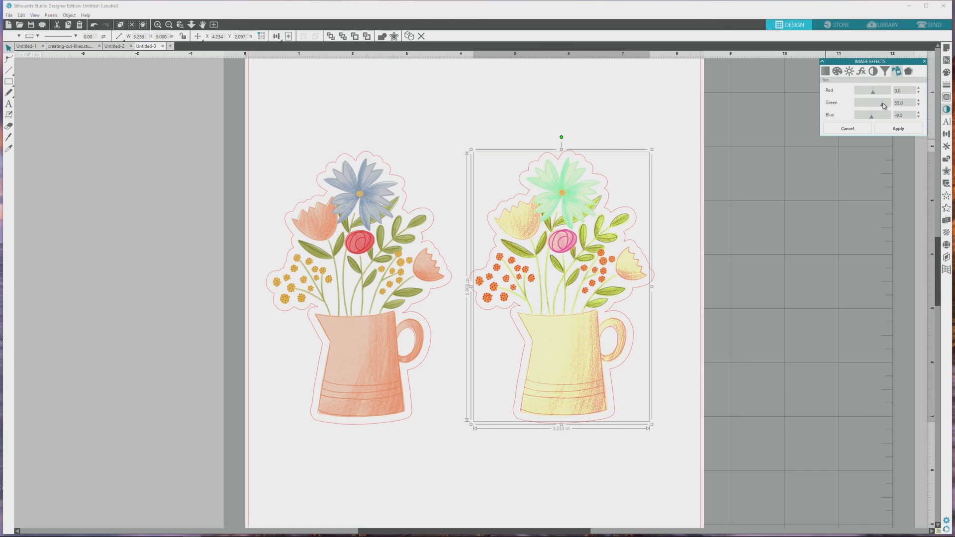
drag(885, 104, 874, 105)
mouse_move(871, 116)
mouse_down()
mouse_move(866, 123)
mouse_move(892, 118)
mouse_move(872, 120)
mouse_up()
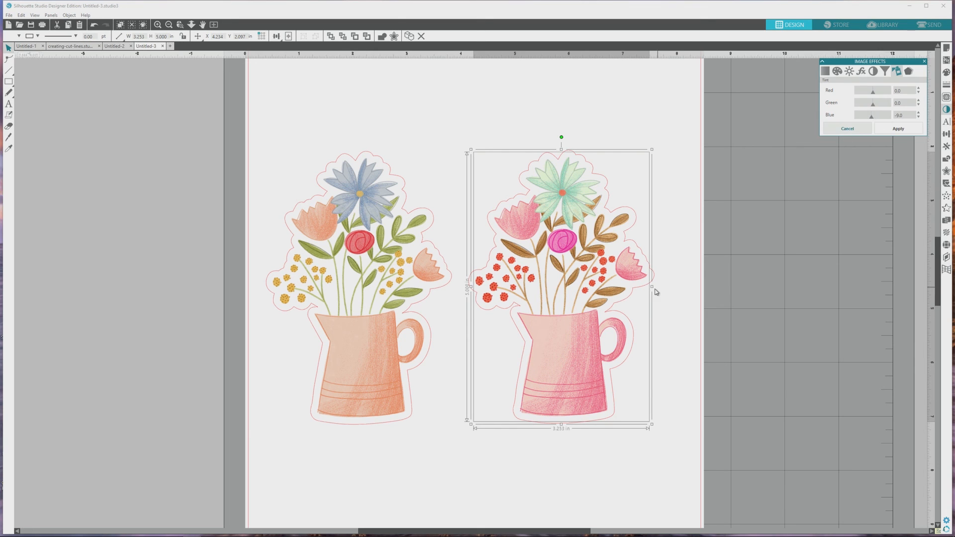
click(900, 129)
- Try a dynamic shadow on the second flower pitcher artwork, undo it, and deselect the artwork
click(908, 73)
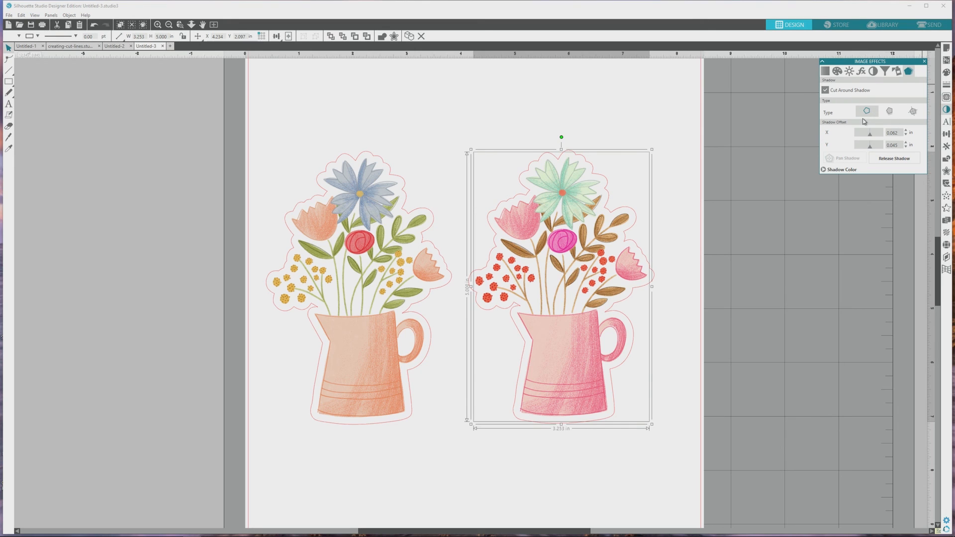
click(890, 113)
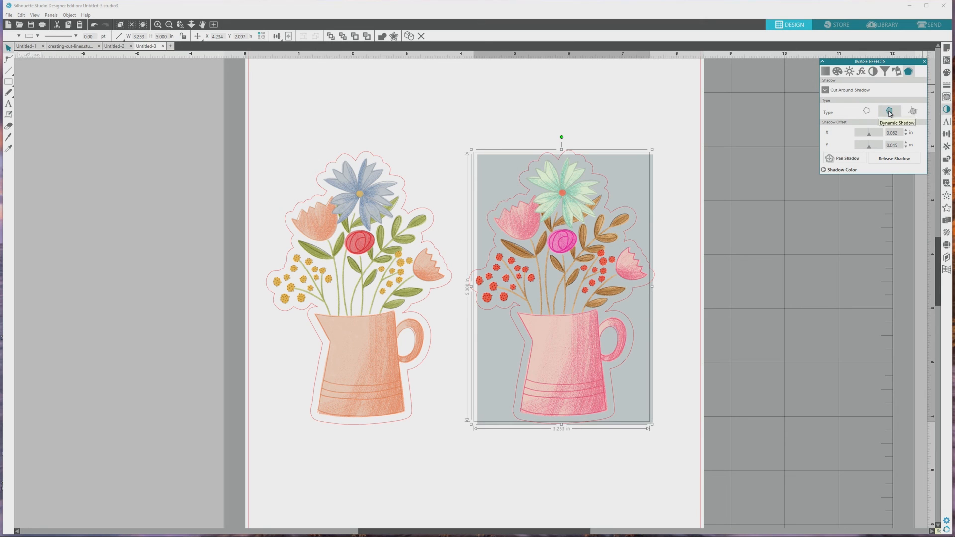
key(ctrl+z)
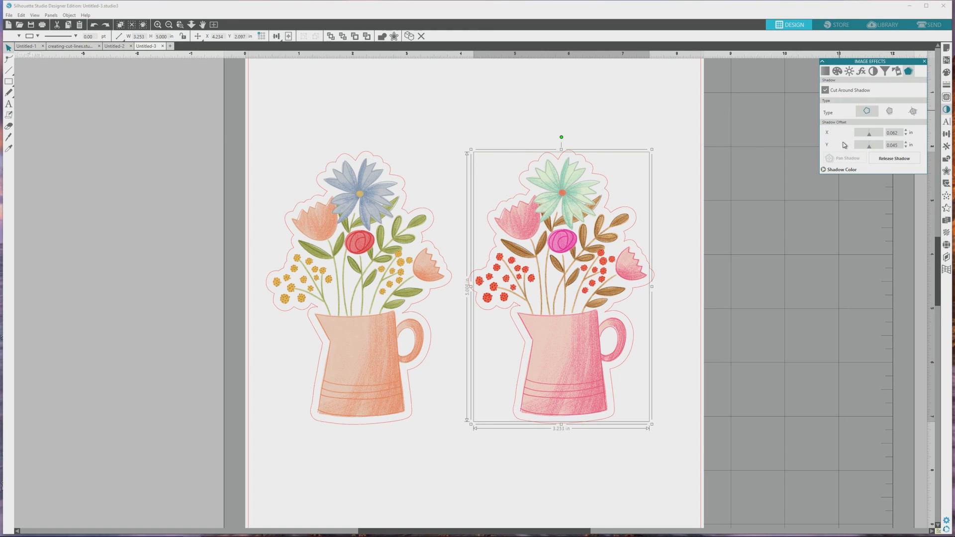
click(686, 206)
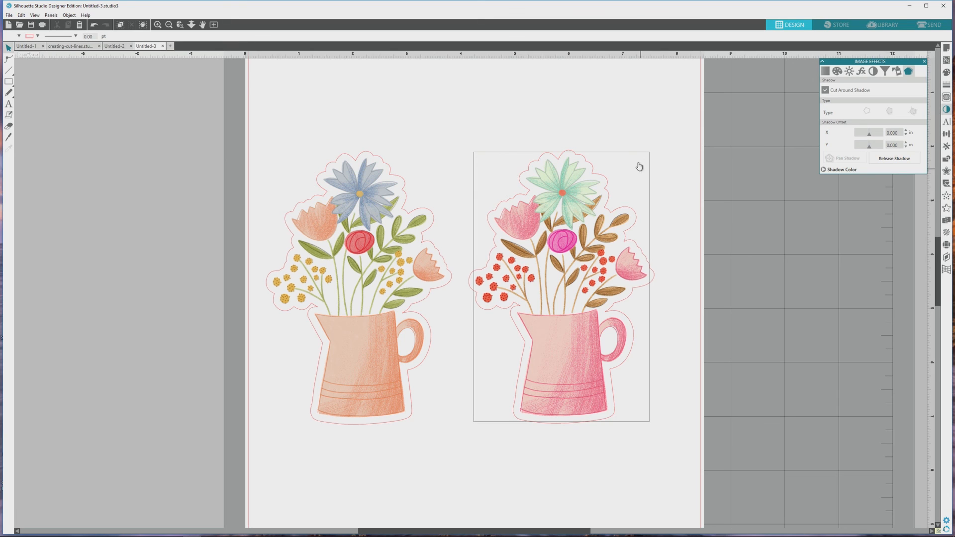